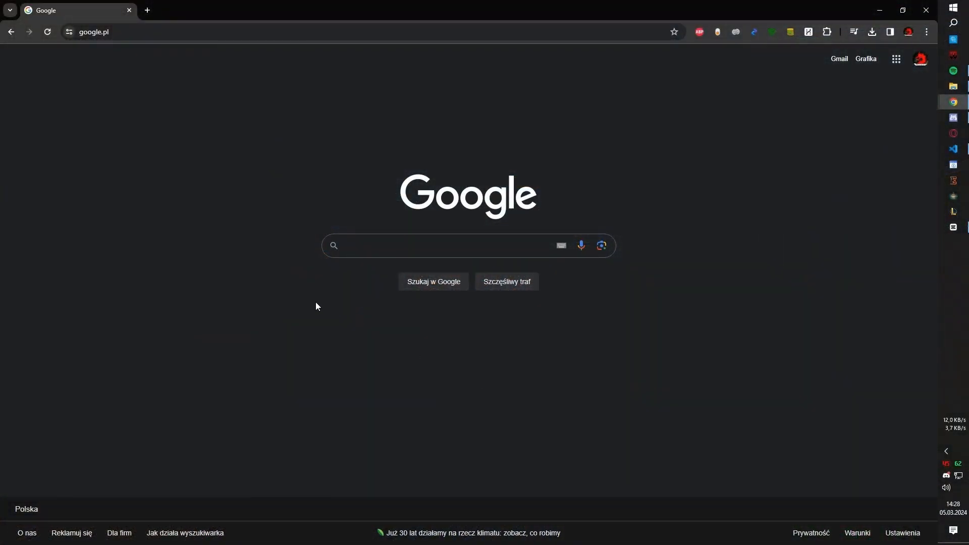
Step: Search the web for "azure", go to the Microsoft Azure site and start the free account sign-up
left_click(376, 250)
type("azure")
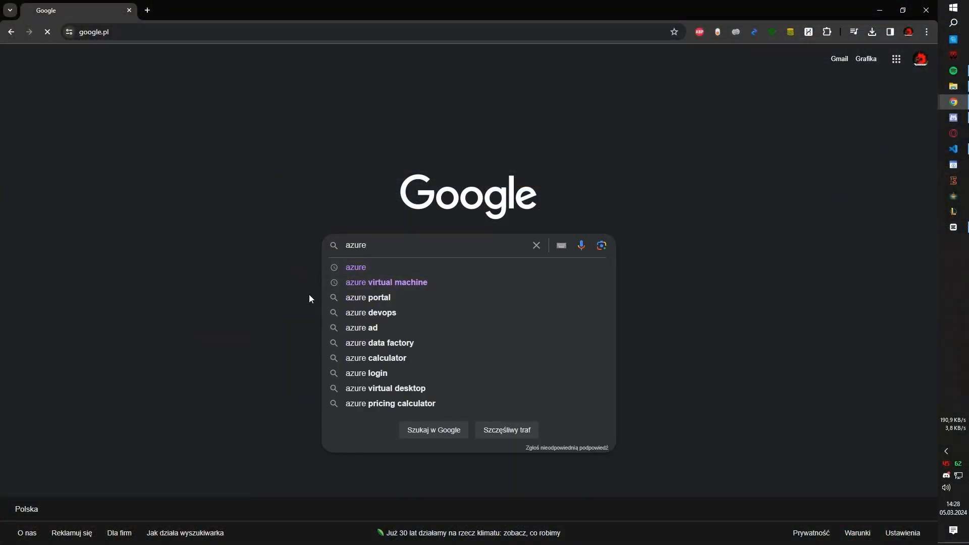
key("Return")
left_click(231, 170)
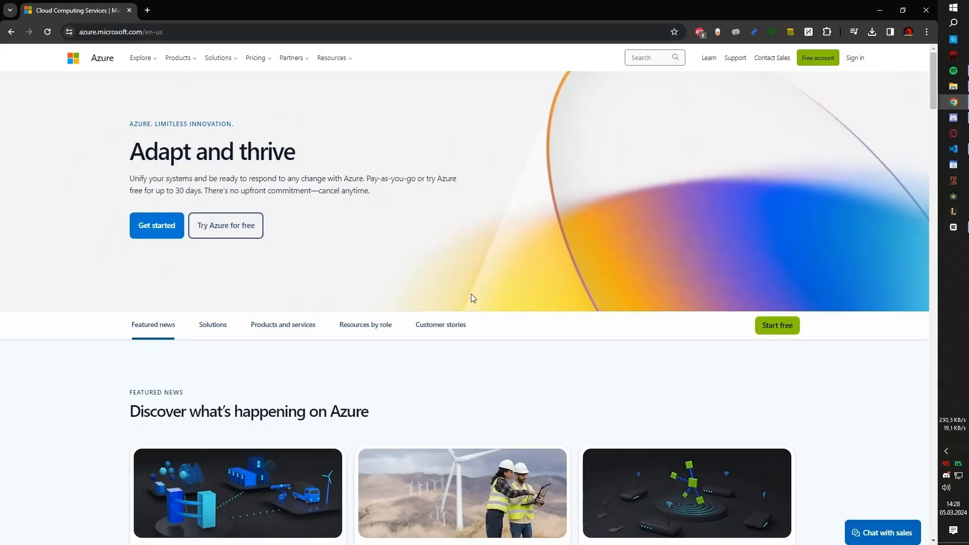
left_click(818, 60)
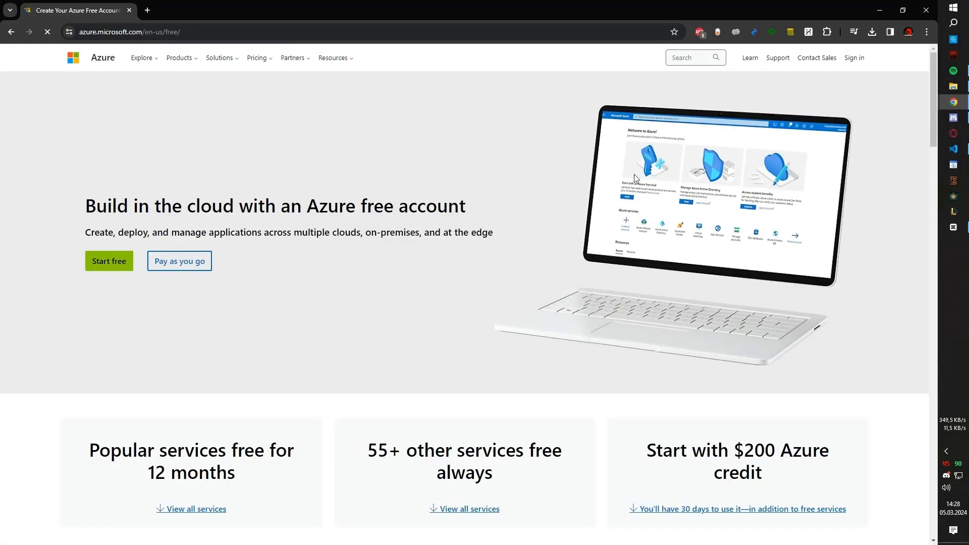
left_click(106, 265)
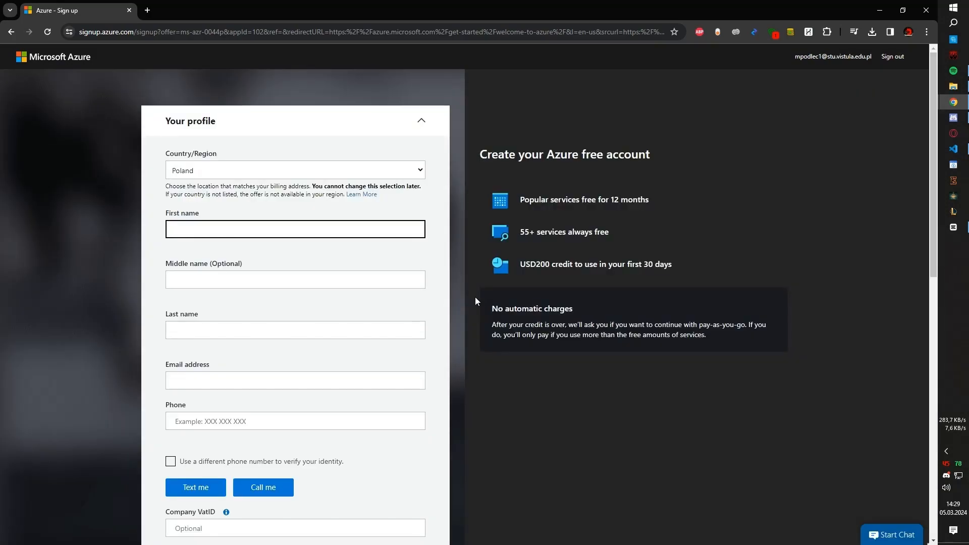
Step: Enter the first name, last name and email address in the sign-up profile
left_click(203, 228)
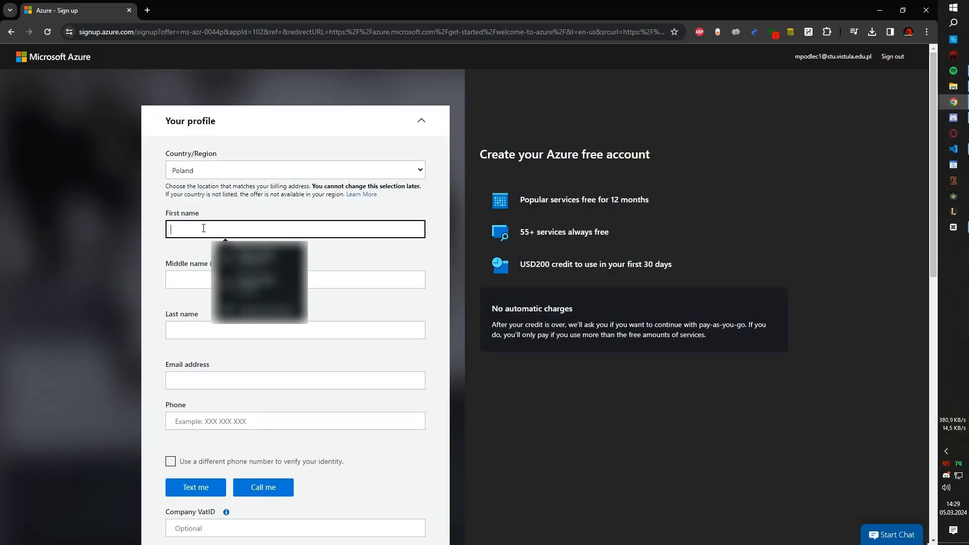
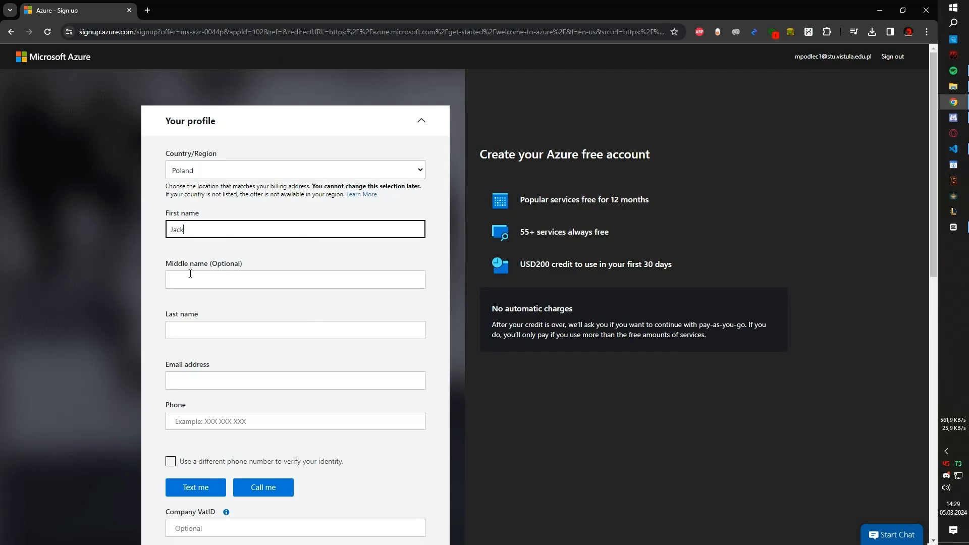
left_click(202, 329)
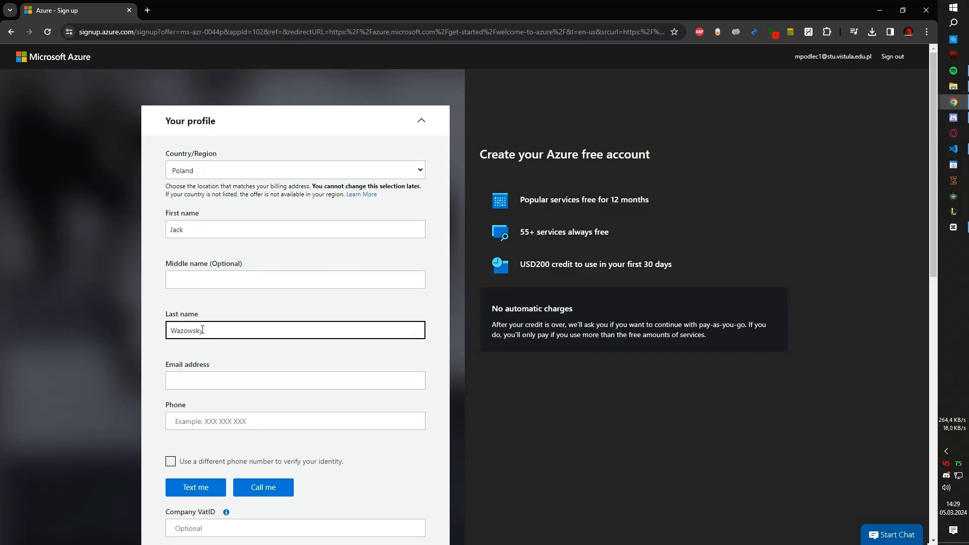
scroll(200, 323, "down", 2)
left_click(199, 278)
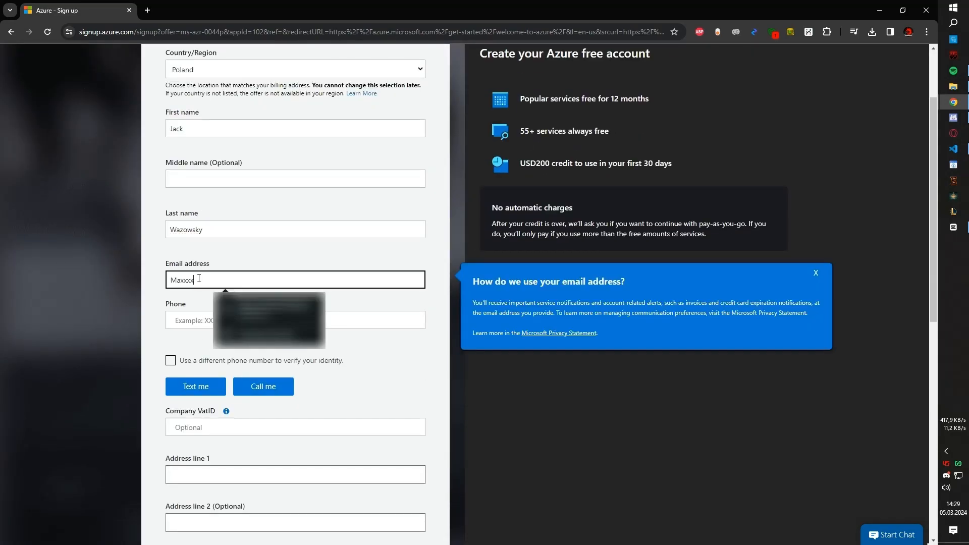
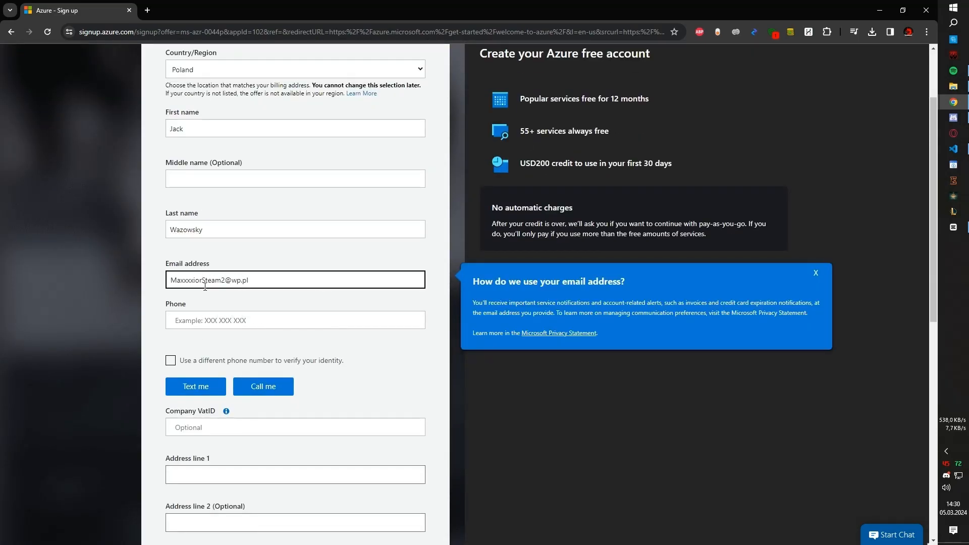
Step: Enter the phone number in the profile and verify it with the texted verification code
scroll(208, 342, "down", 1)
scroll(210, 342, "down", 2)
left_click(195, 171)
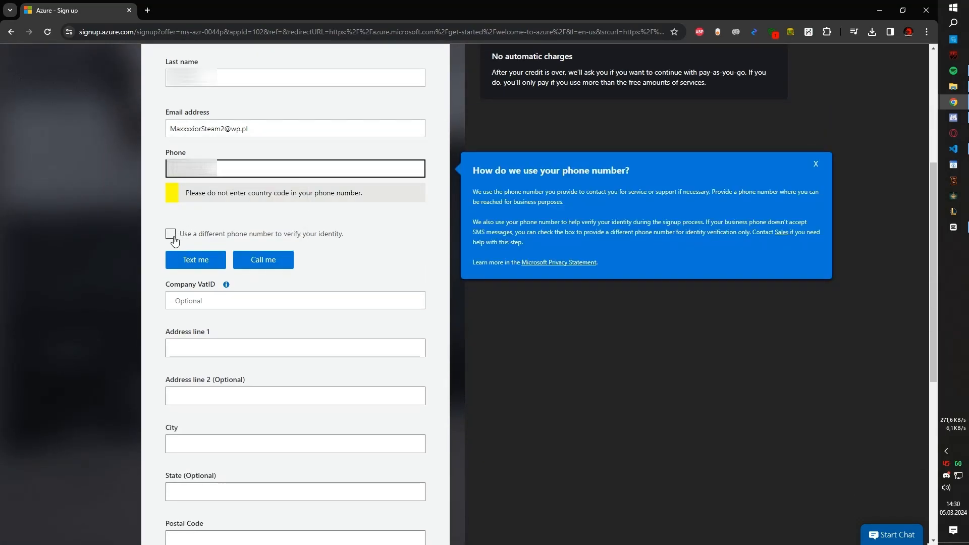
left_click(197, 265)
left_click(195, 324)
Step: Fill in address line 1, the city and the postal code in the sign-up profile
left_click(187, 267)
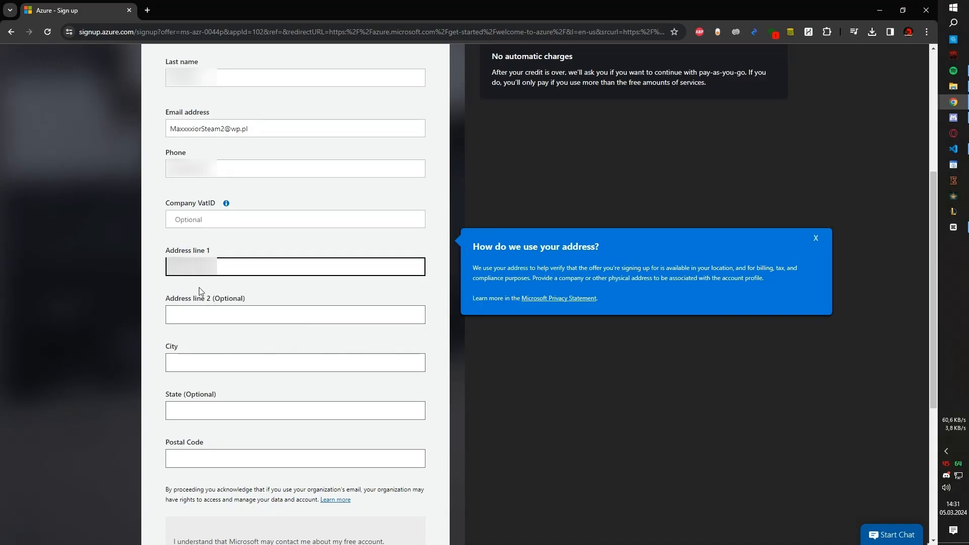
left_click(206, 362)
left_click(206, 458)
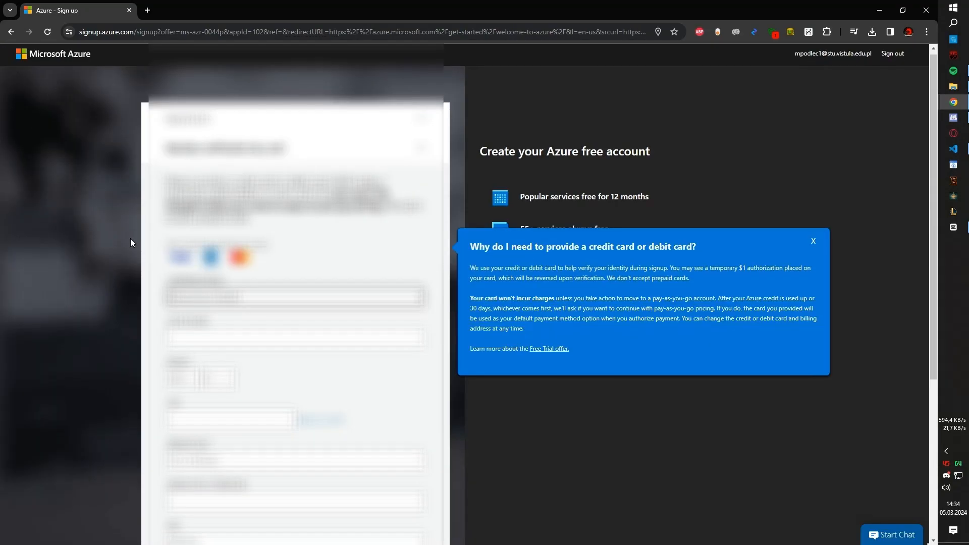
Step: Enter the card number, expiry date and CVV for identity verification, and submit the sign-up
scroll(130, 243, "down", 5)
left_click(217, 98)
type("•••••••••••")
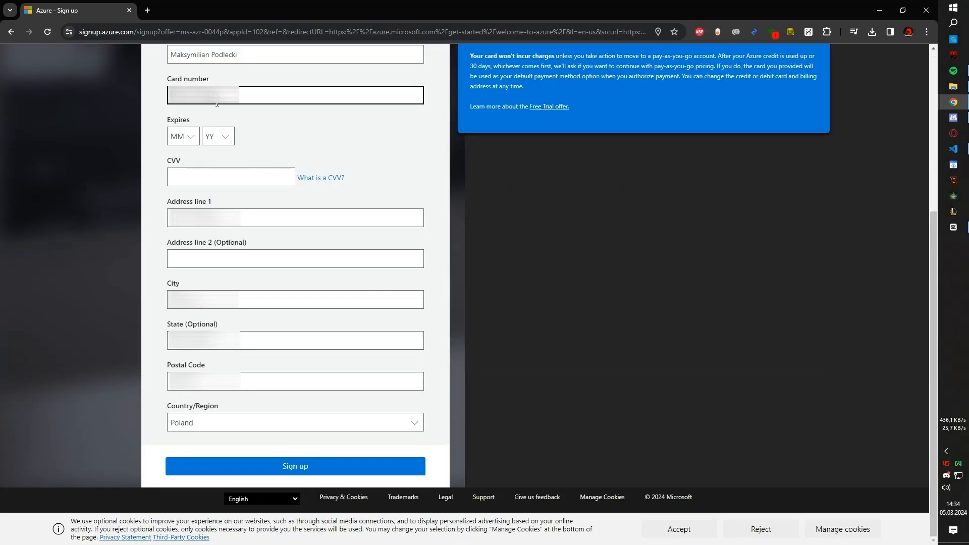
left_click(183, 137)
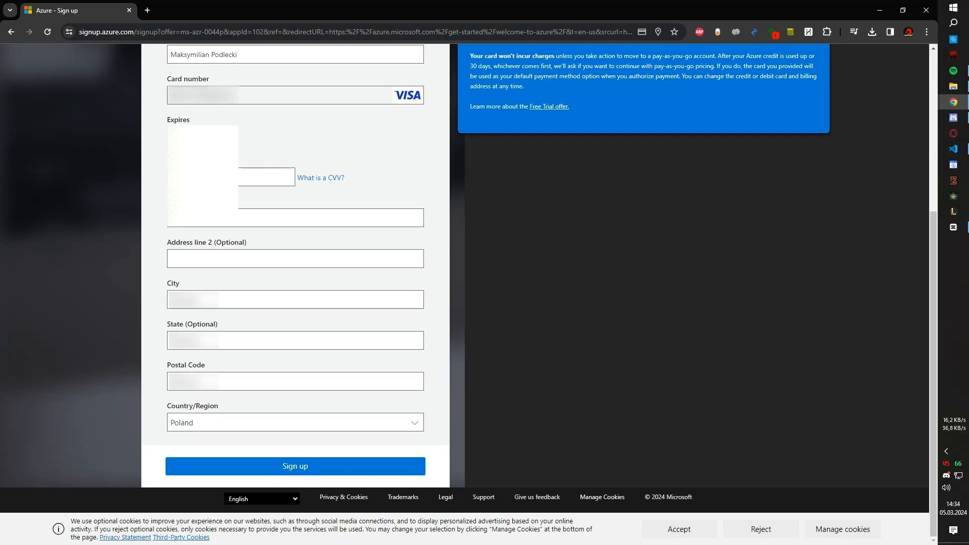
left_click(202, 177)
left_click(198, 447)
left_click(277, 467)
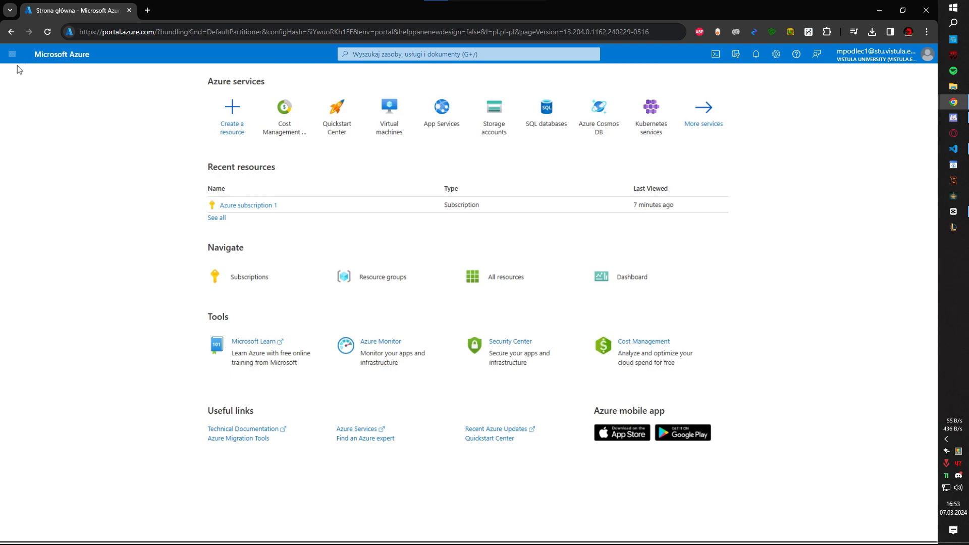
Step: Start creating a Windows virtual machine through the Quickstart Center's Deploy a virtual machine project
left_click(13, 54)
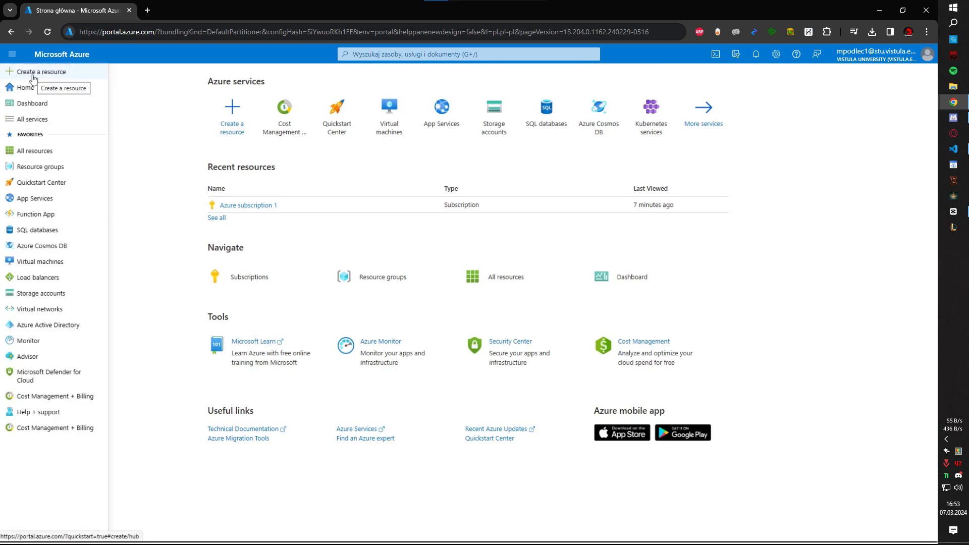
left_click(34, 73)
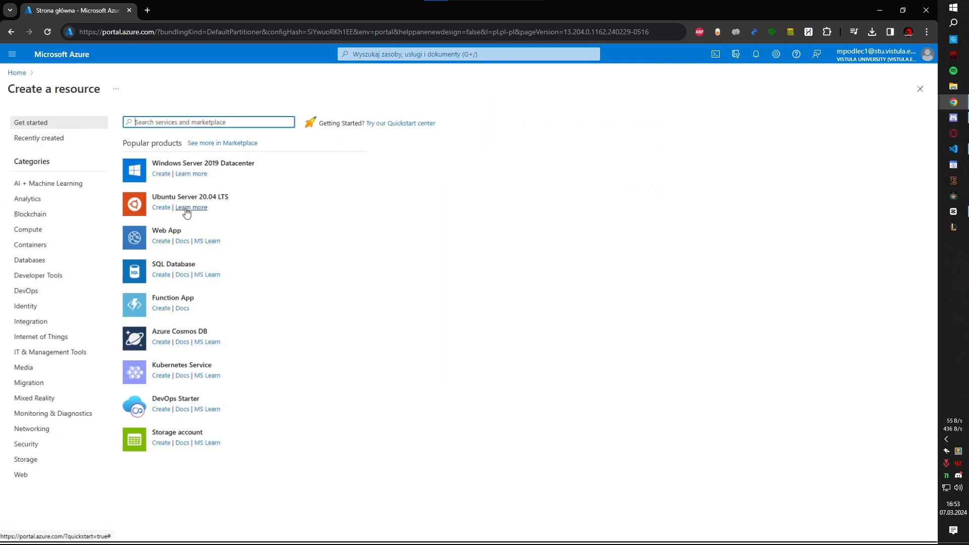
left_click(44, 230)
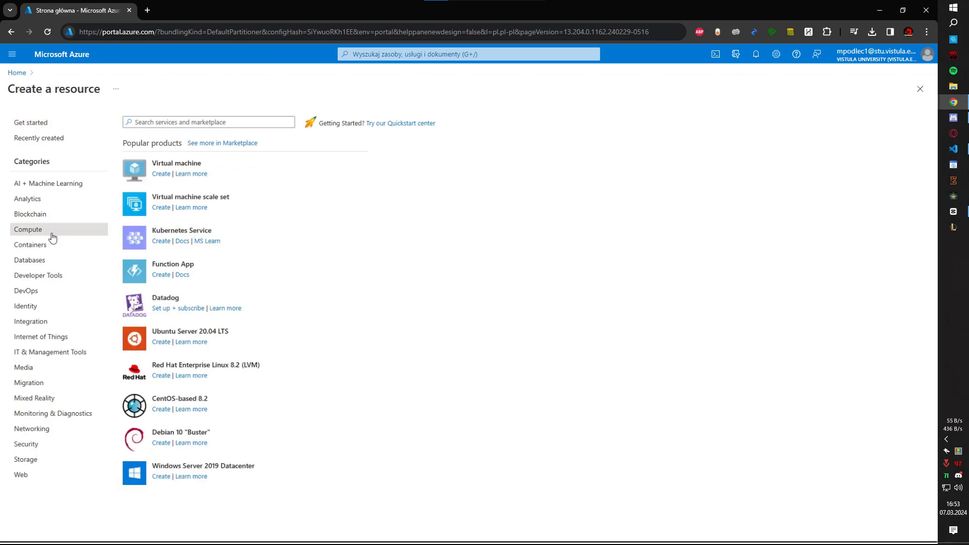
left_click(423, 129)
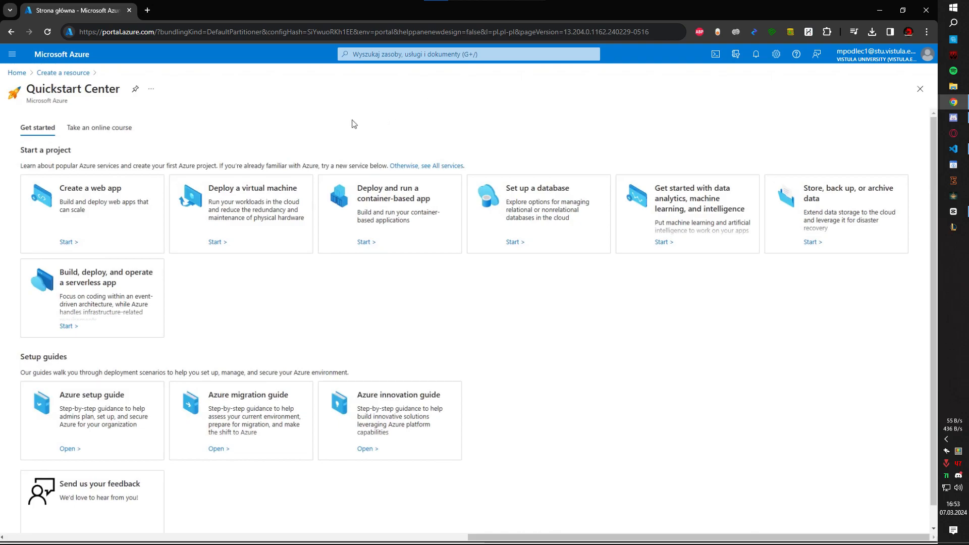
left_click(217, 243)
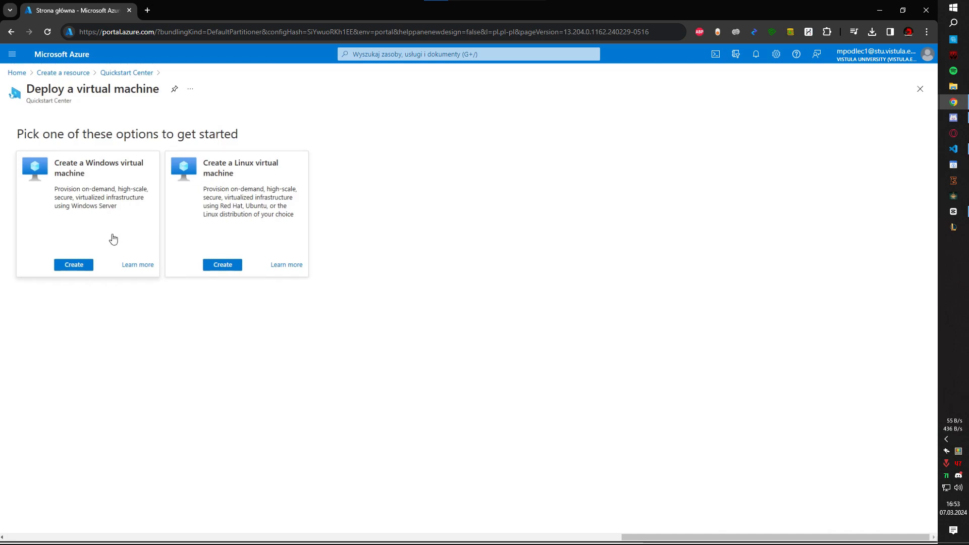
left_click(140, 266)
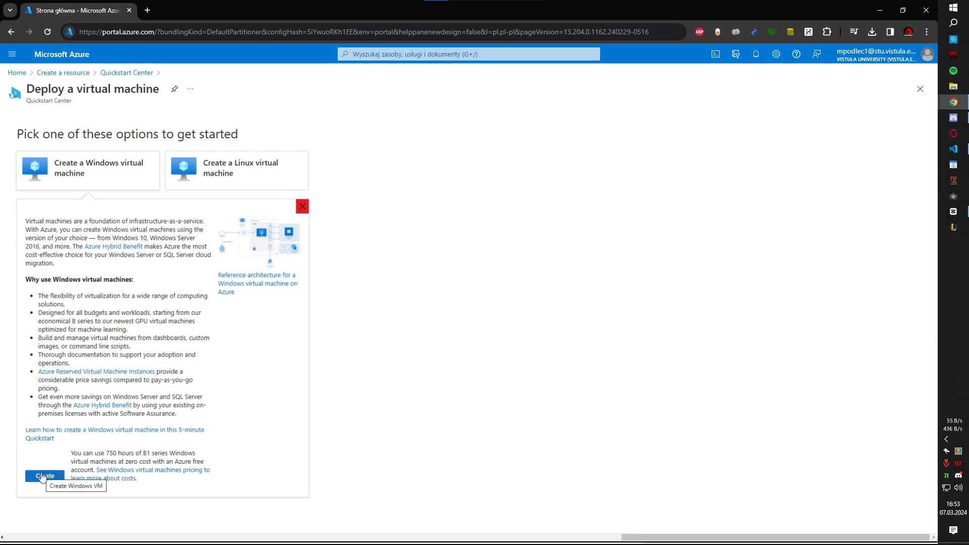
left_click(43, 477)
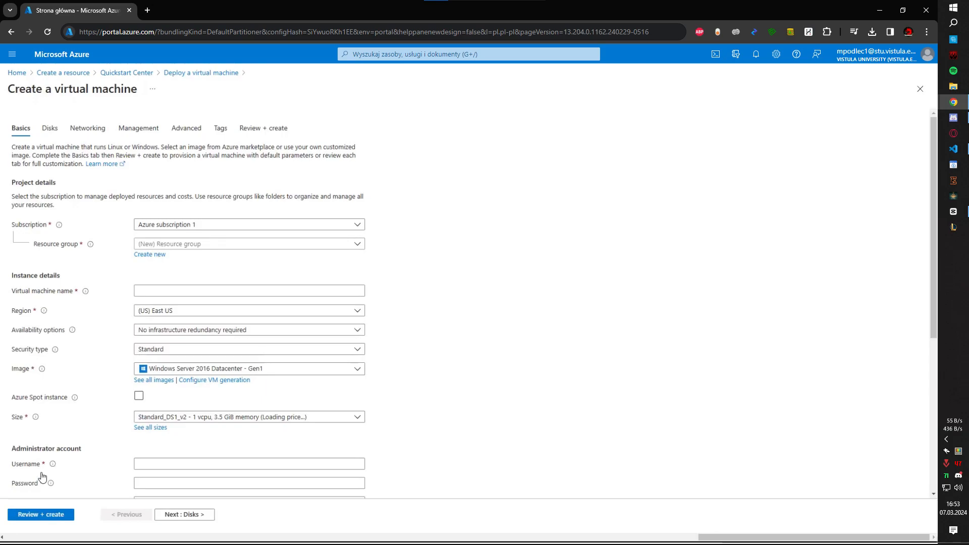
Step: Keep Azure subscription 1 and create a new resource group named rg-AzureDemoWS for the virtual machine
left_click(361, 228)
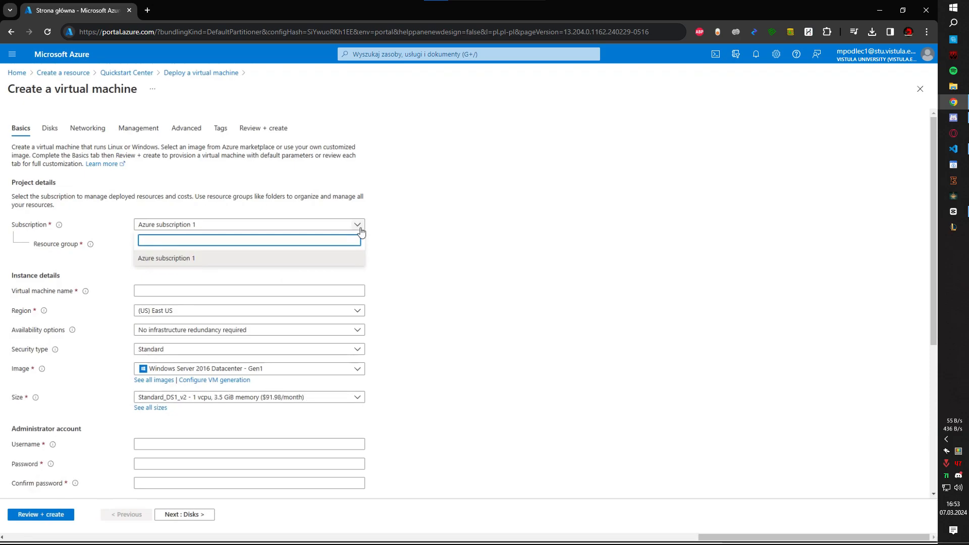
left_click(361, 231)
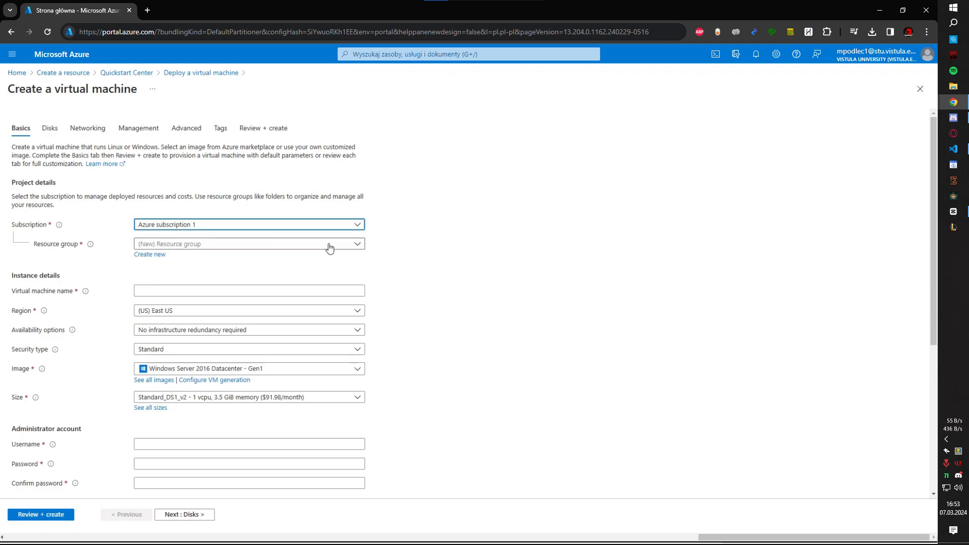
left_click(153, 255)
type("rg-")
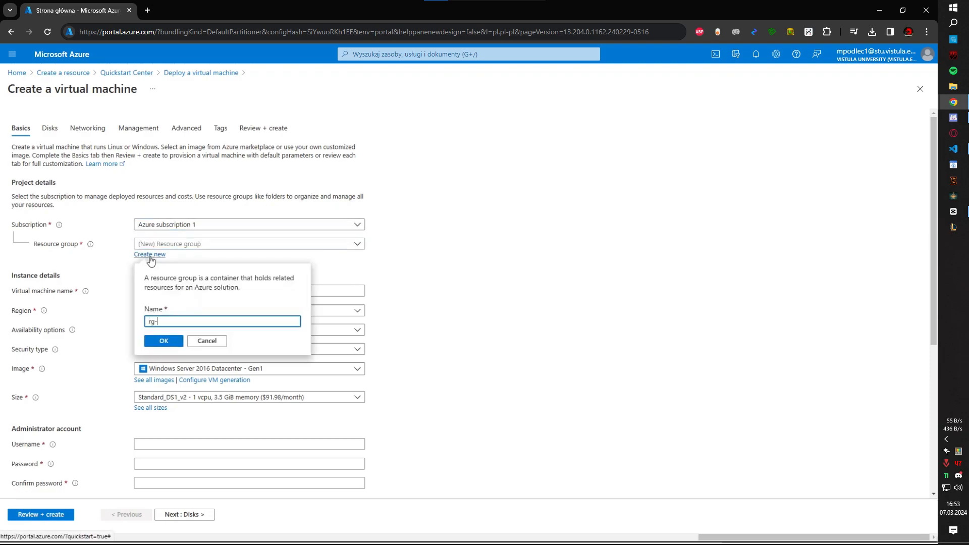
type("AzureDemoWS")
left_click(162, 341)
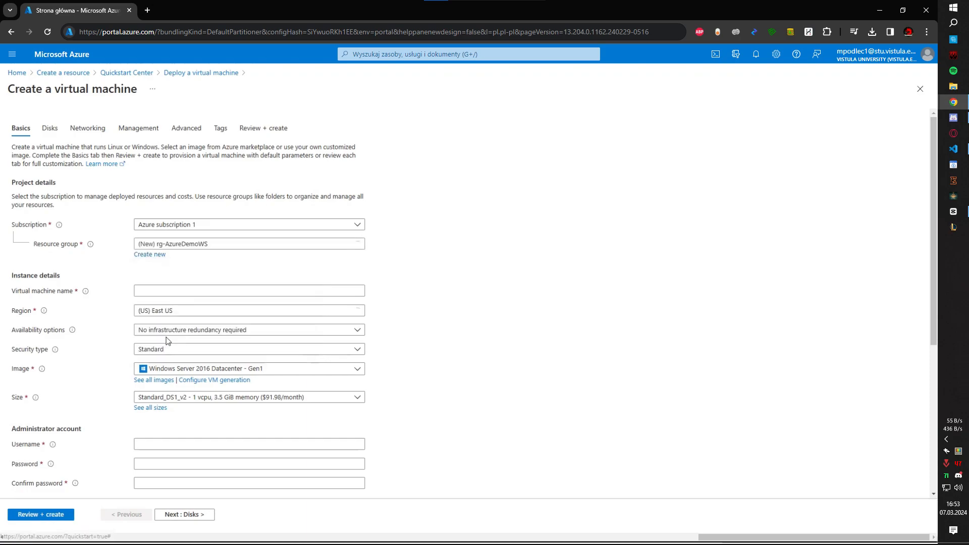
Step: Name the virtual machine AzureDemoWS01 and set its region to (US) East US 2
left_click(155, 288)
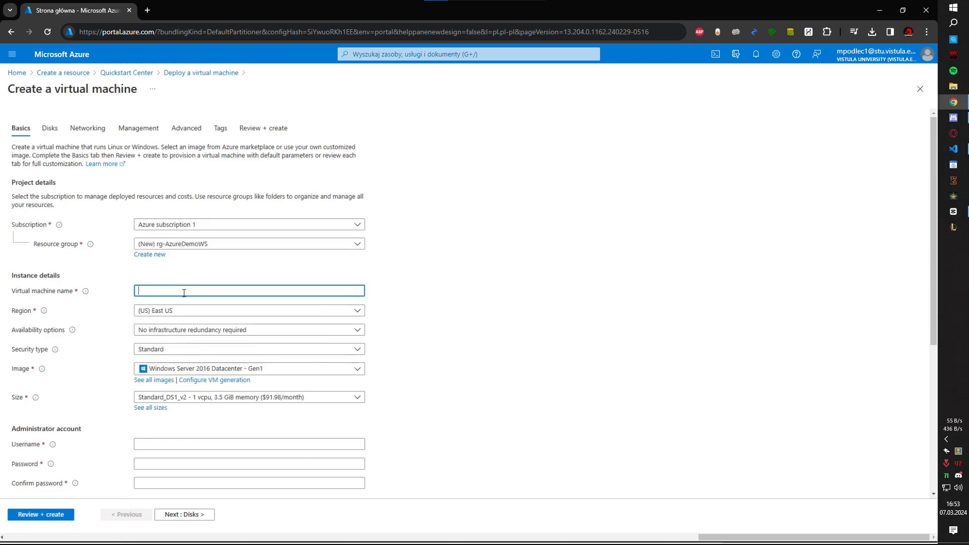
type("AzureDemoWS01")
left_click(214, 312)
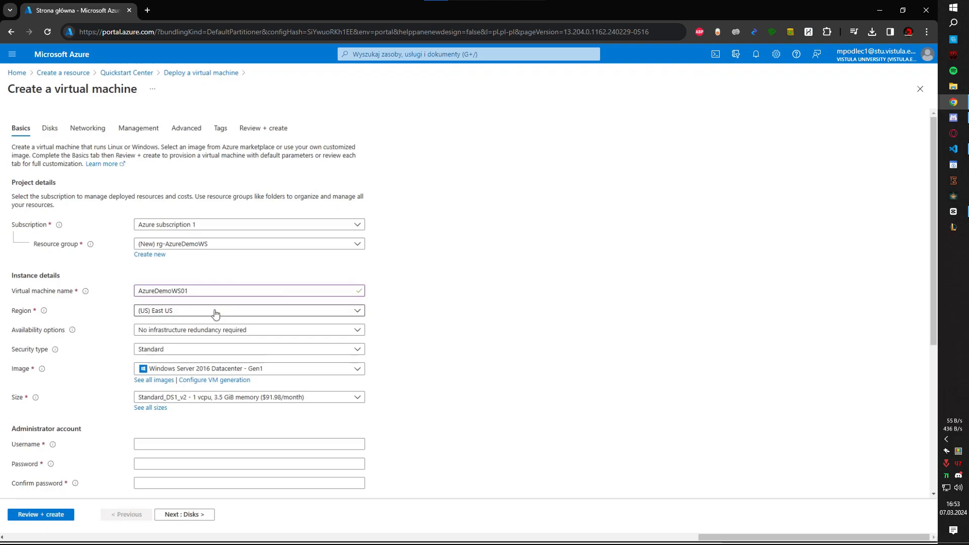
left_click(215, 312)
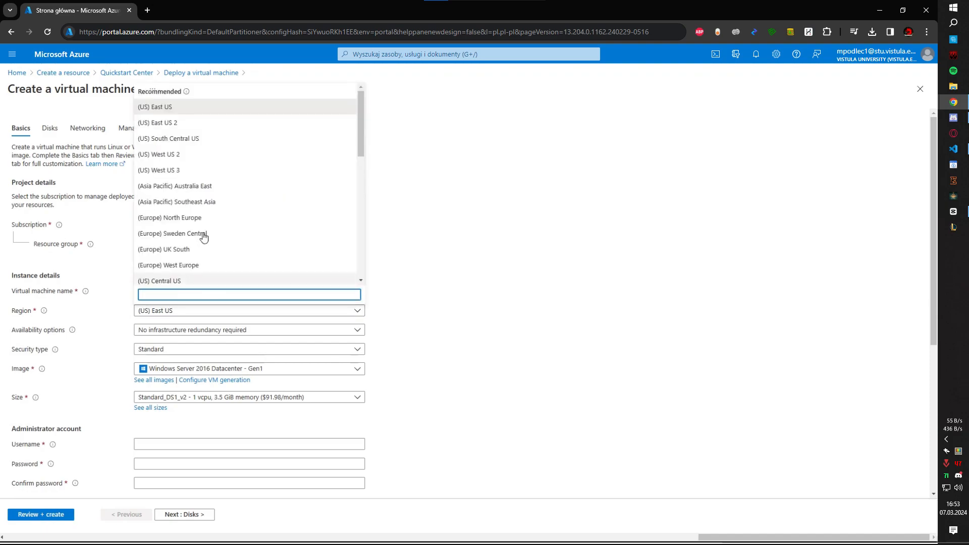
left_click(190, 127)
Step: Set the virtual machine's image to Windows Server 2019 Datacenter - Gen2, leaving the security type at Standard
left_click(318, 349)
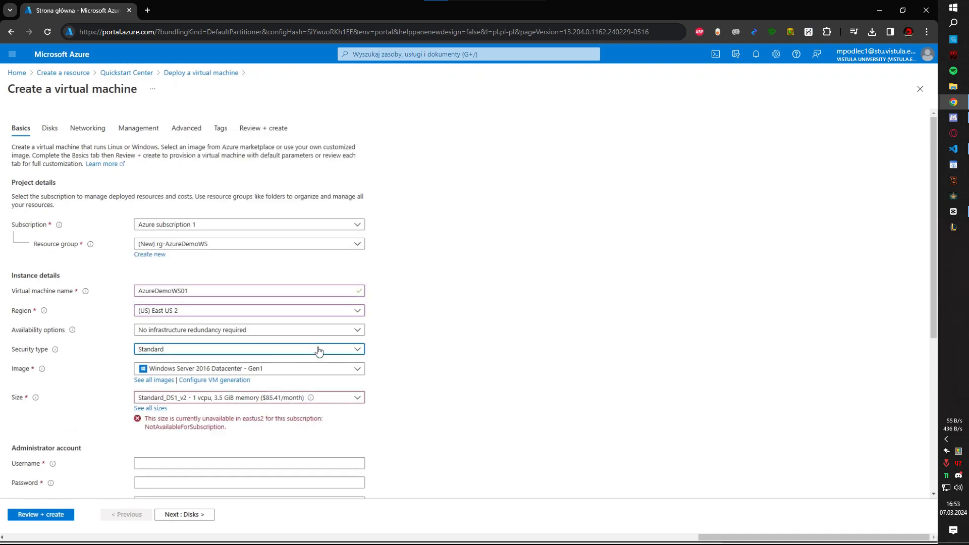
left_click(353, 371)
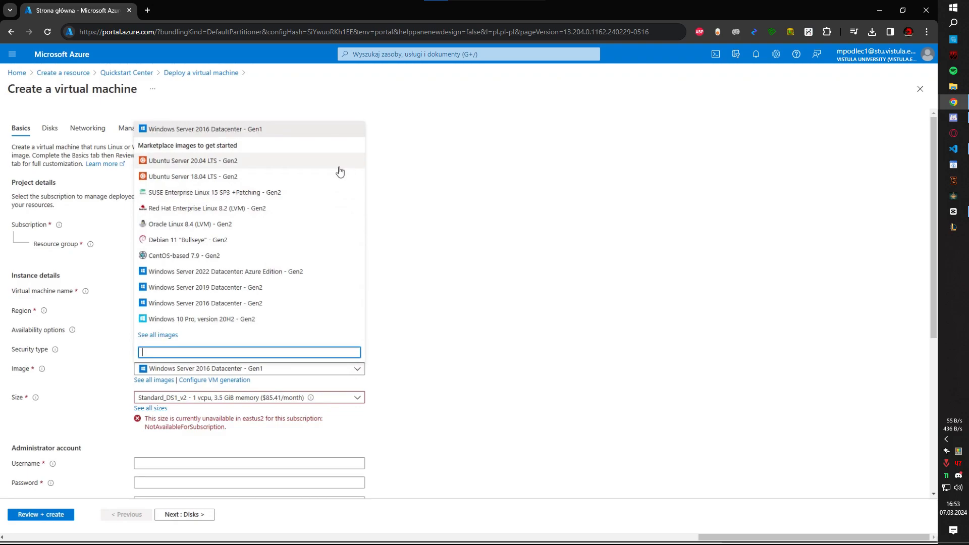
left_click(307, 288)
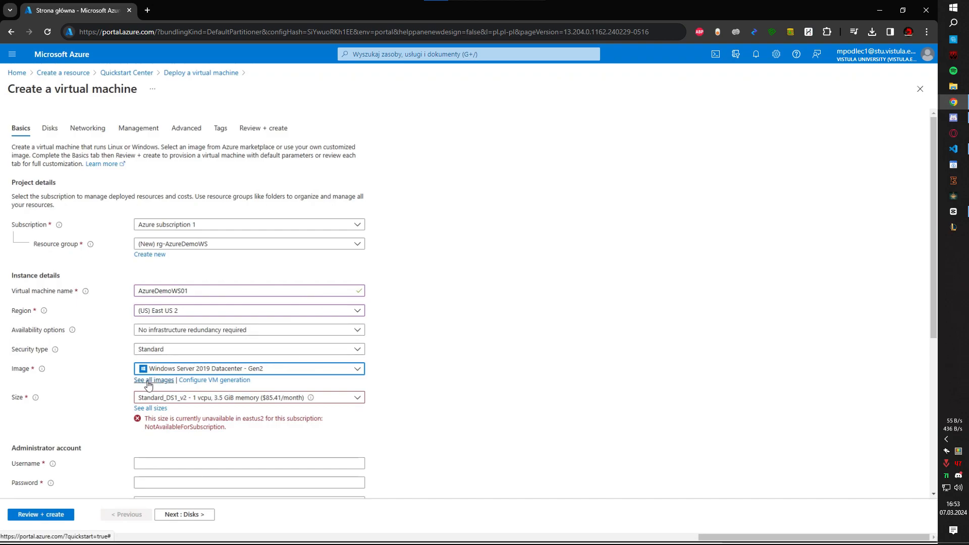
Step: Open the full list of VM sizes and filter it to a custom vCPU range of 0 to 8
left_click(356, 398)
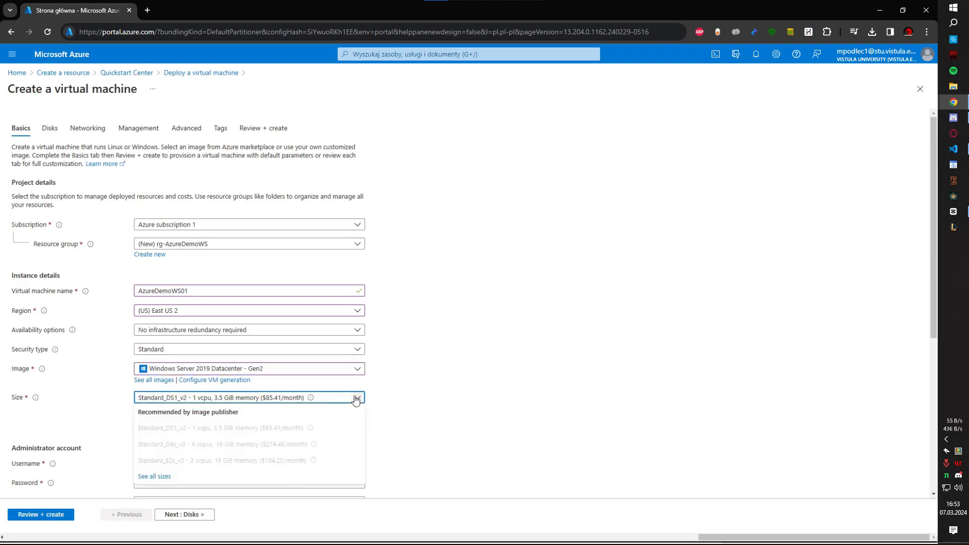
left_click(155, 476)
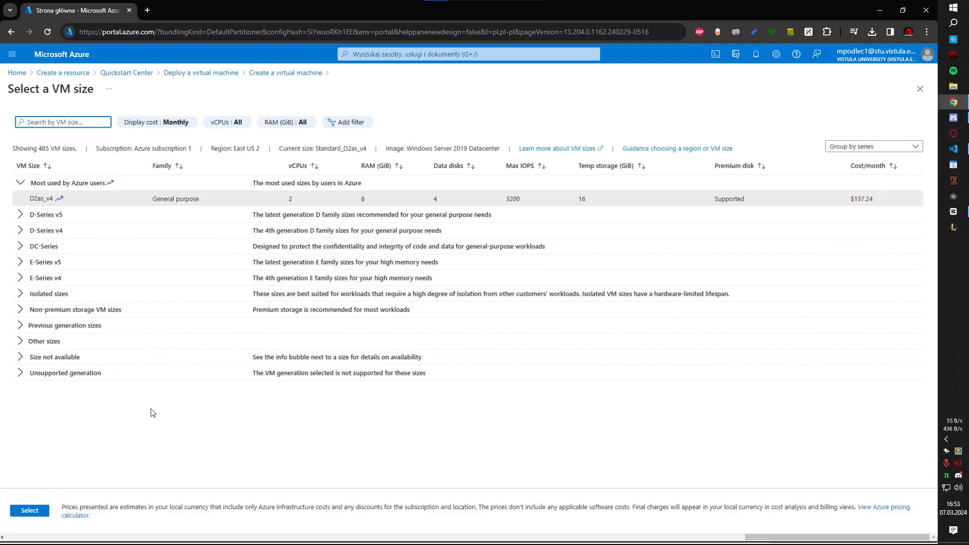
left_click(236, 124)
left_click(233, 222)
left_click(294, 237)
double_click(294, 237)
type("8")
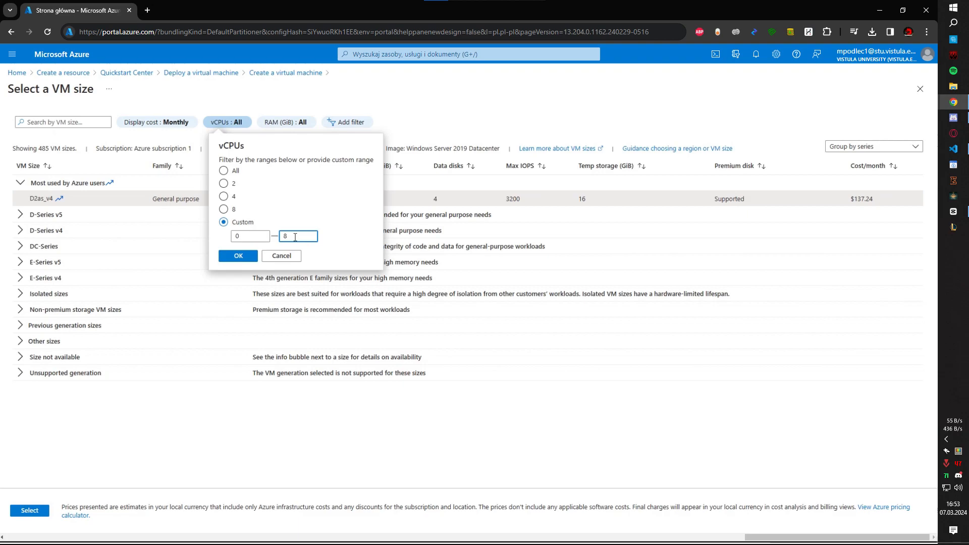
left_click(250, 257)
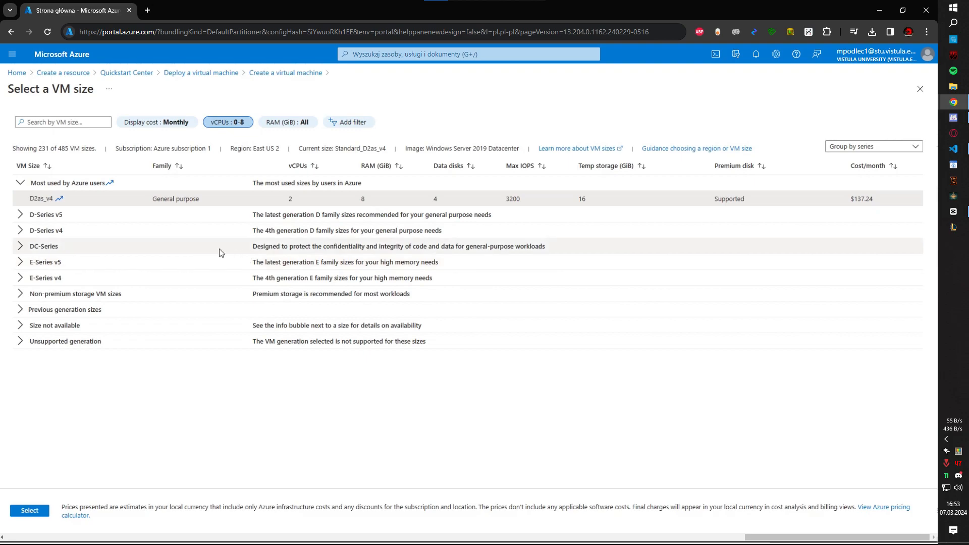
Step: Apply the D2as_v4 size and set up the administrator account AzureDemoAdmin, entering and confirming its password
left_click(29, 510)
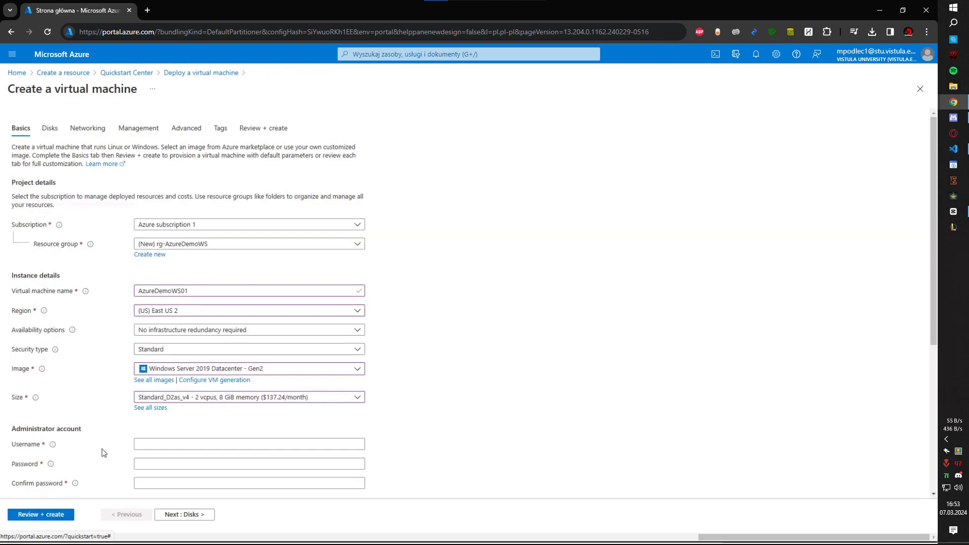
left_click(150, 443)
type("AzureDemoAdmin")
key("Tab")
type("****************")
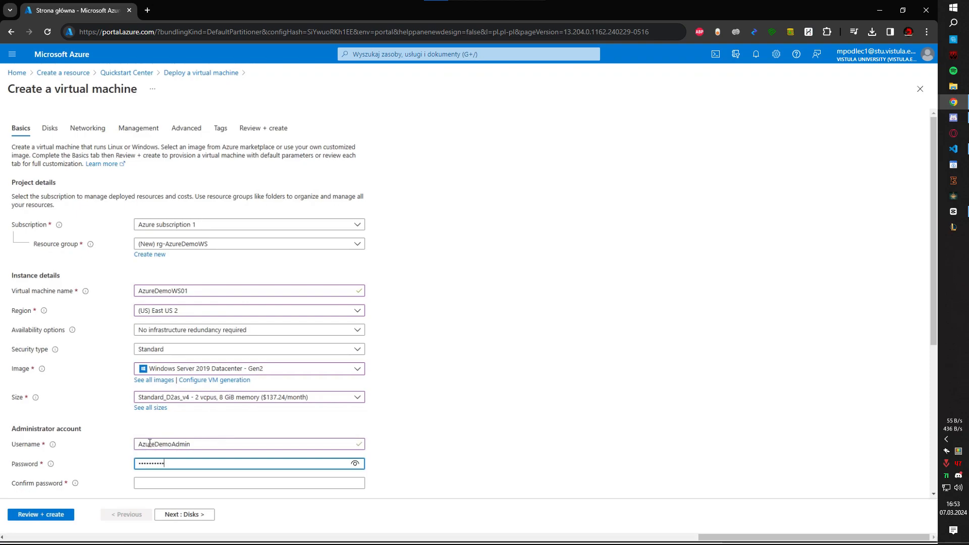
key("Tab")
type("*****************")
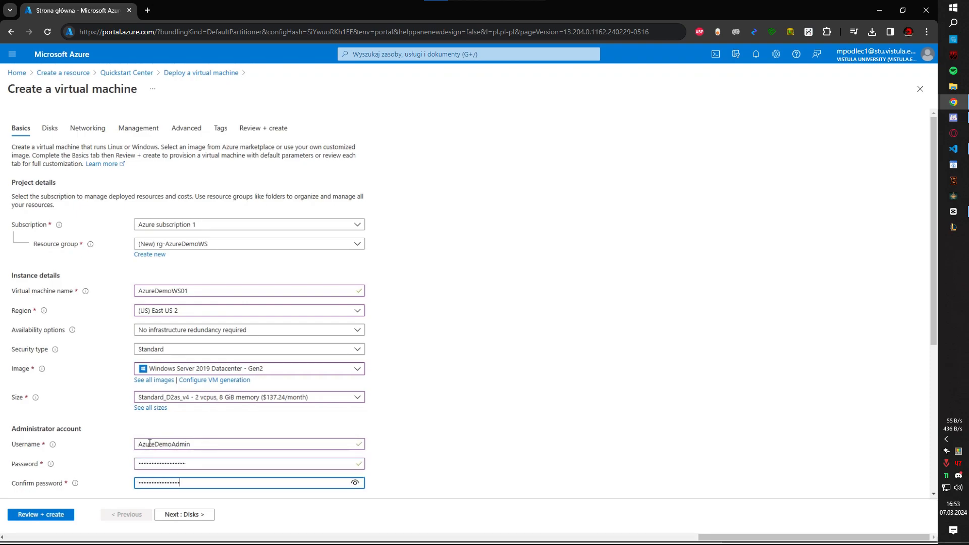
Step: Review the selectable public inbound ports and keep only RDP (3389) allowed
scroll(150, 443, "down", 3)
scroll(150, 443, "down", 1)
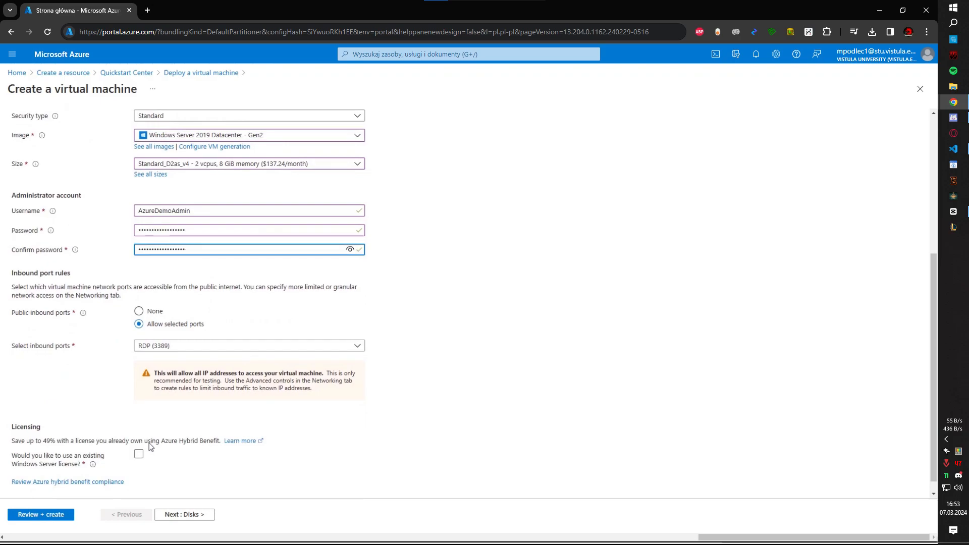
left_click(358, 346)
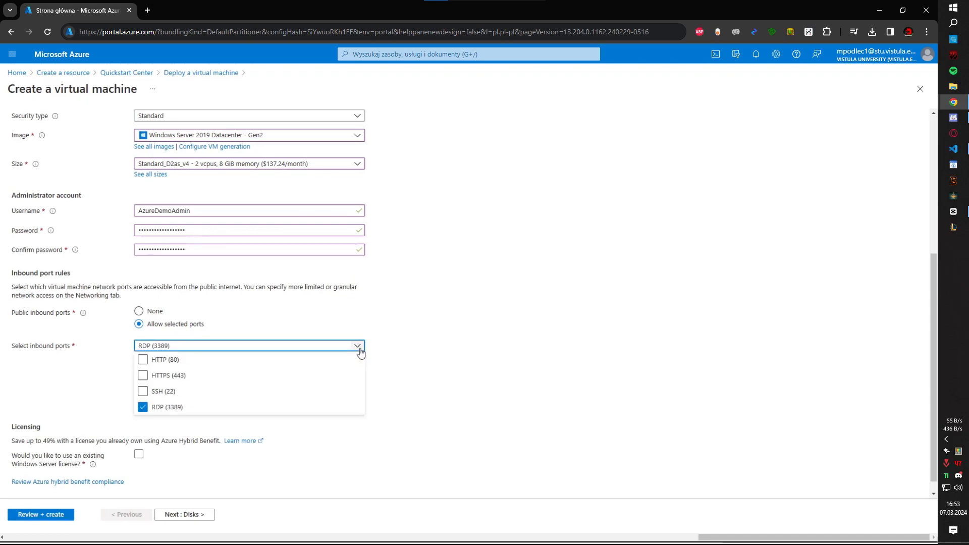
left_click(359, 348)
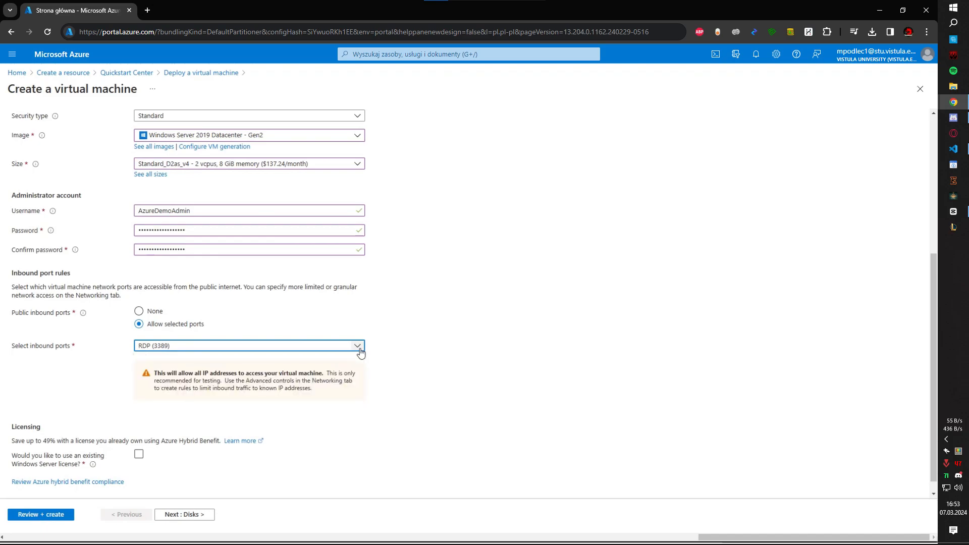
Step: Accept the default disk and networking settings, then review and create the virtual machine
left_click(171, 515)
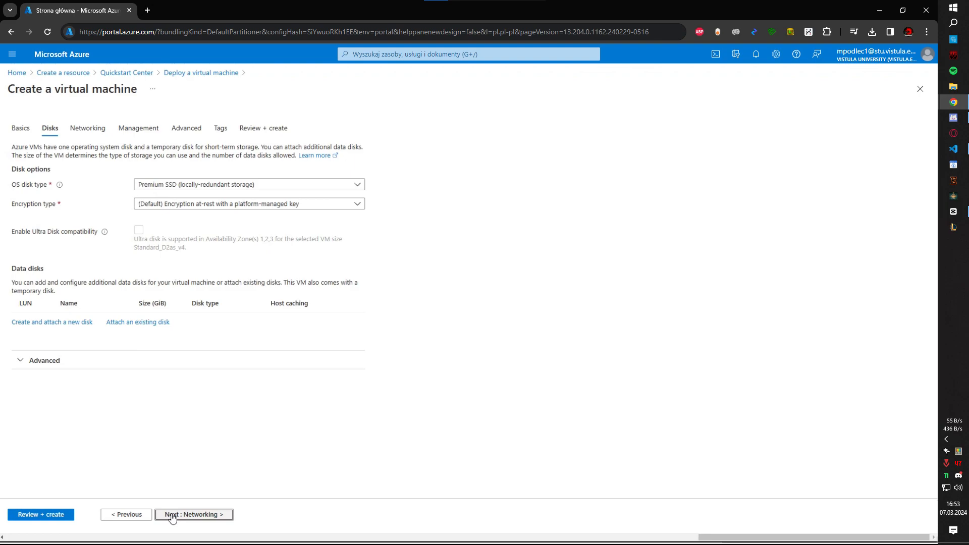
left_click(172, 514)
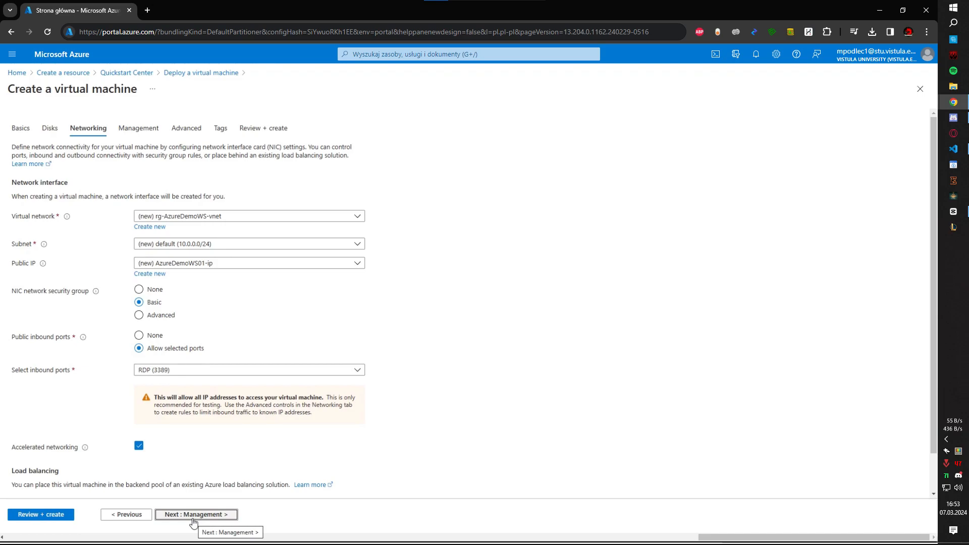
left_click(60, 517)
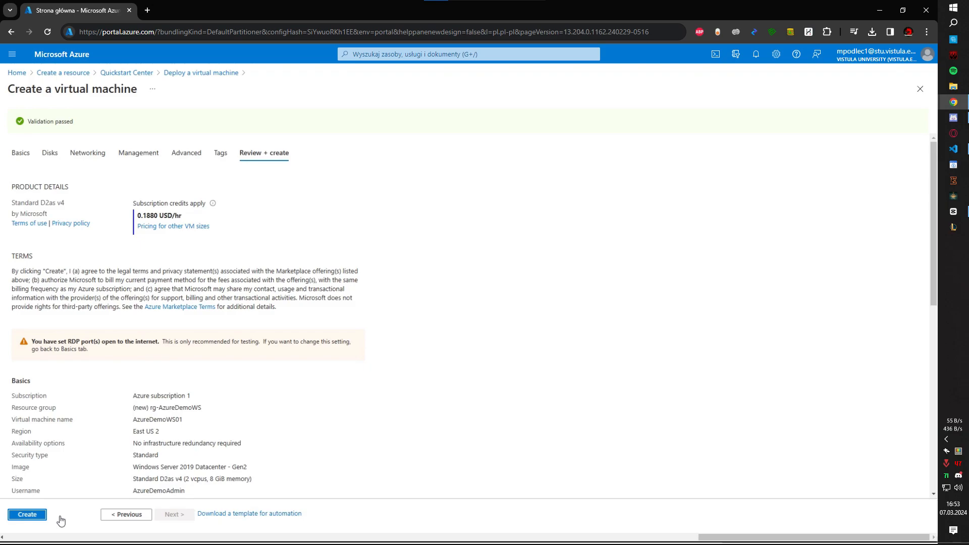
left_click(43, 517)
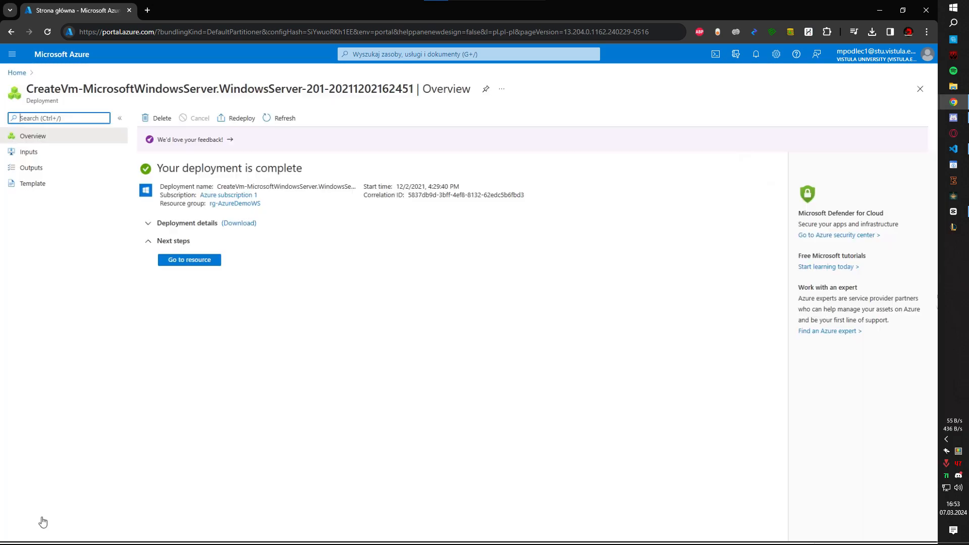
Step: Open the deployed AzureDemoWS01 resource and view its monitoring metrics
left_click(200, 261)
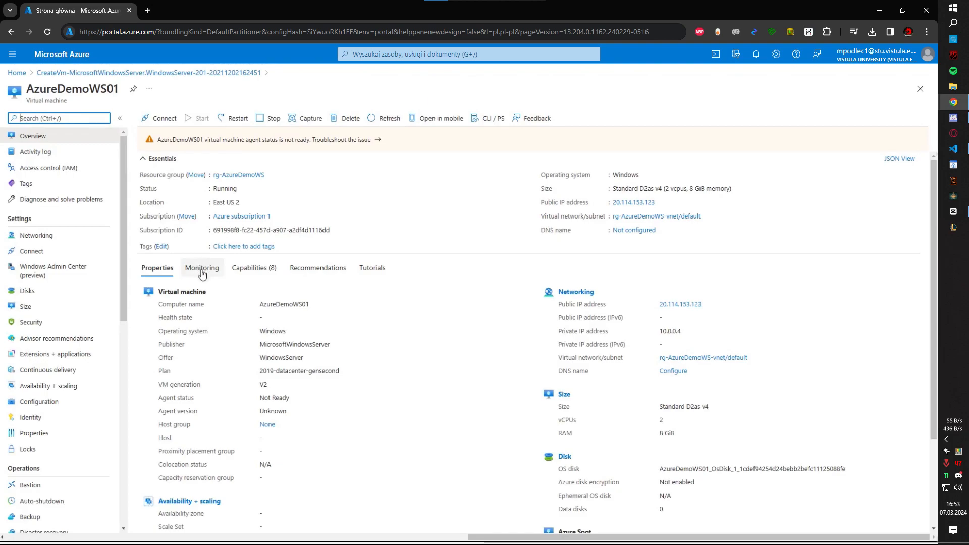
left_click(201, 270)
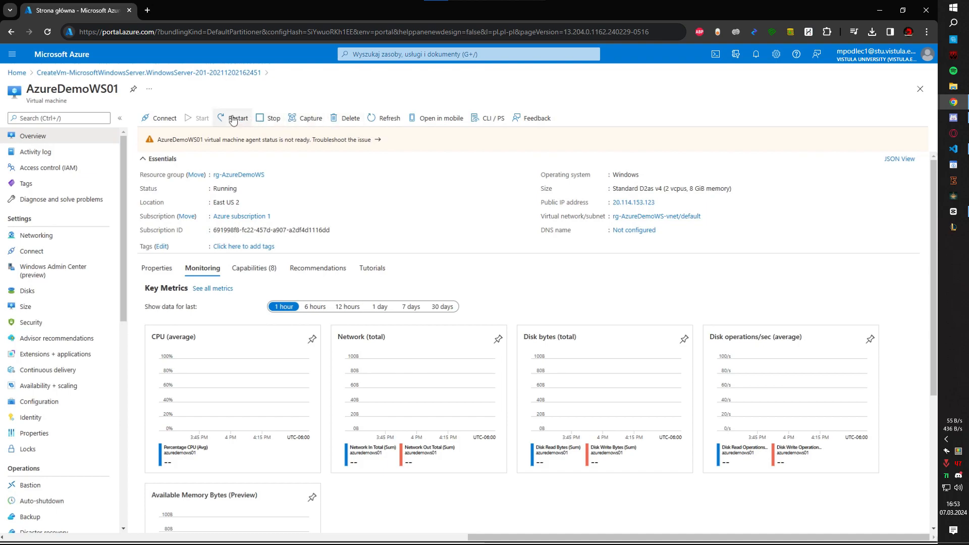
Step: Download the RDP connection file for AzureDemoWS01, using its public IP address and port 3389
left_click(155, 121)
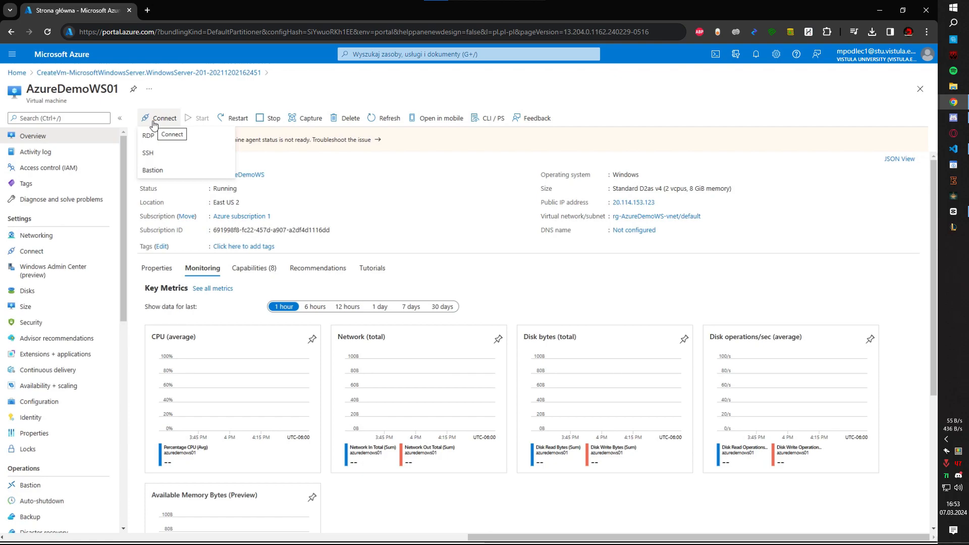
left_click(169, 142)
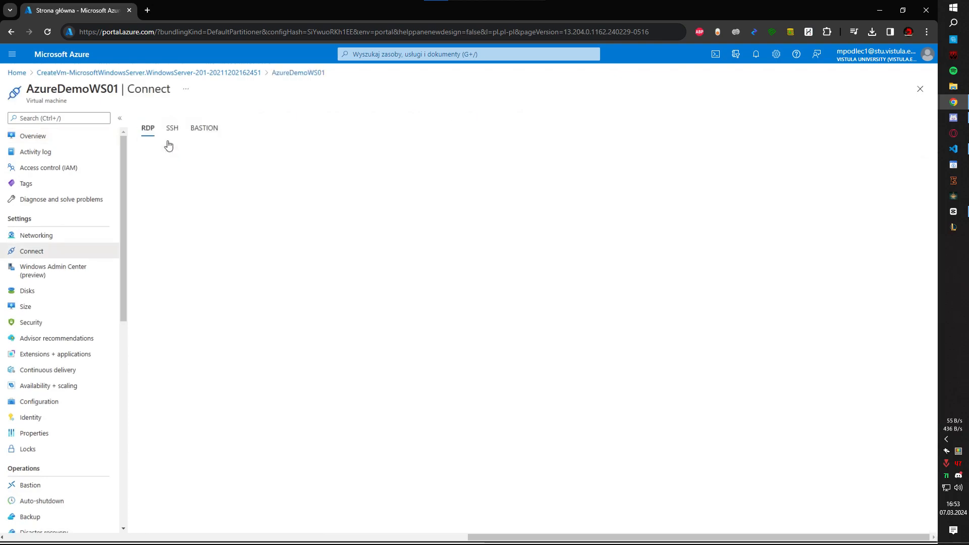
left_click(186, 272)
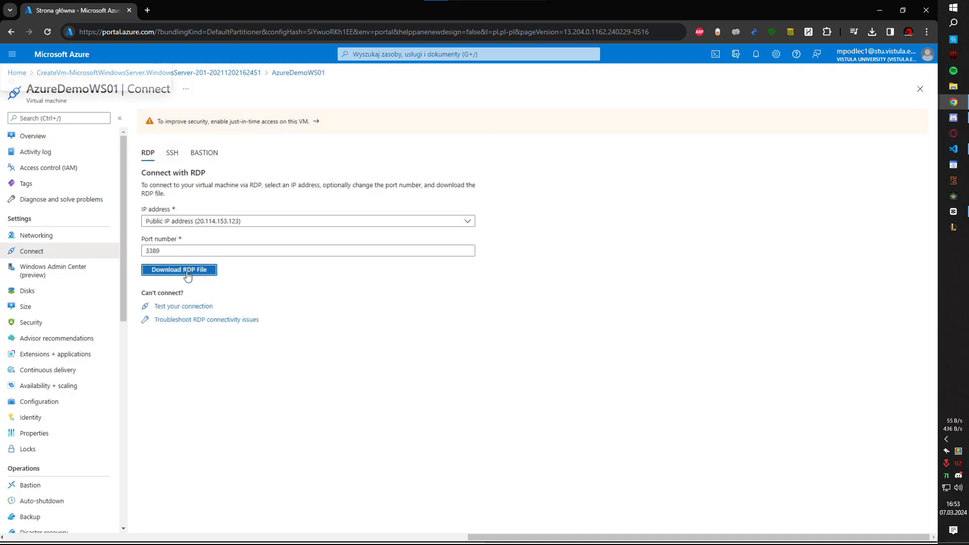
Step: Open AzureDemoWS01.rdp and connect to the server as AzureDemoAdmin with the account password, accepting the security prompts
left_click(743, 78)
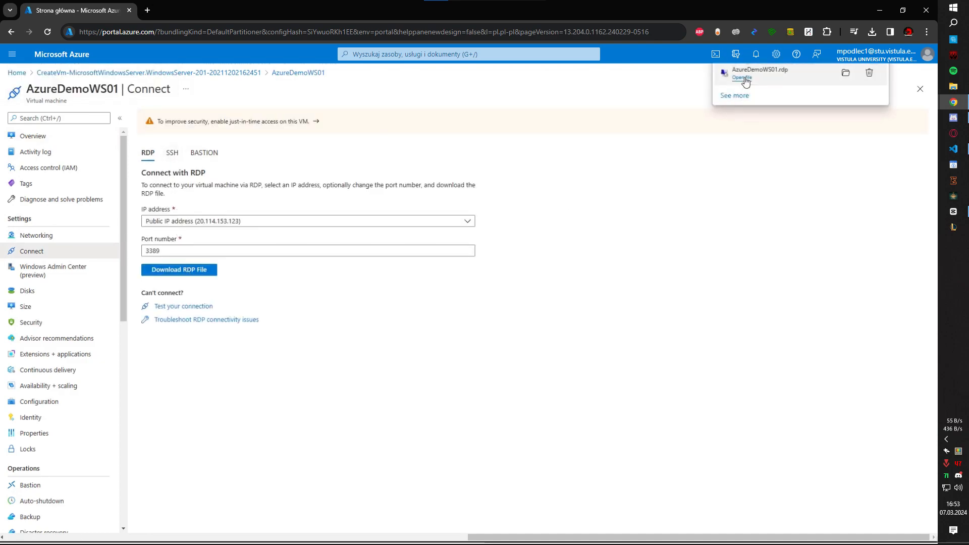
left_click(536, 333)
type("AzureDemo")
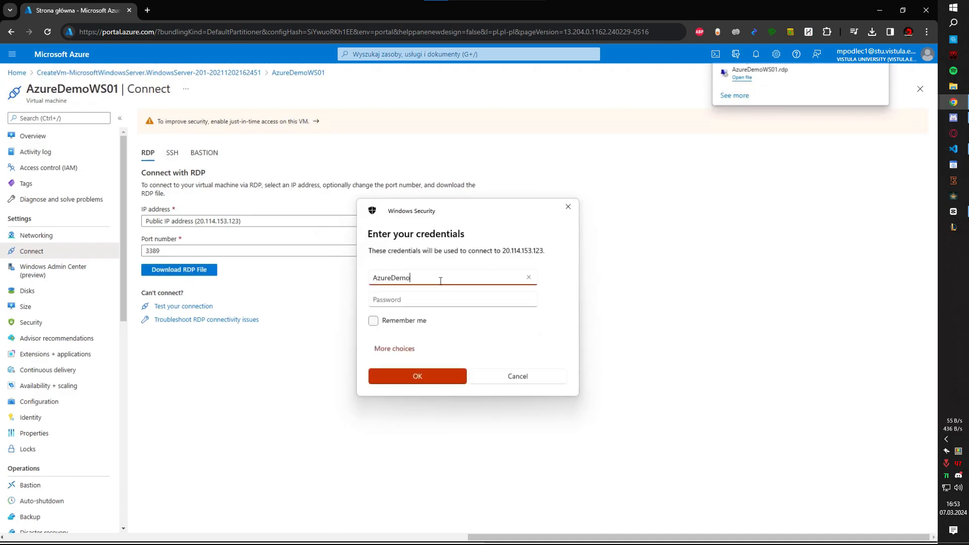
type("WS01\\AzureDemoAdmin")
key("Tab")
type("•••••••••••••••••")
key("Return")
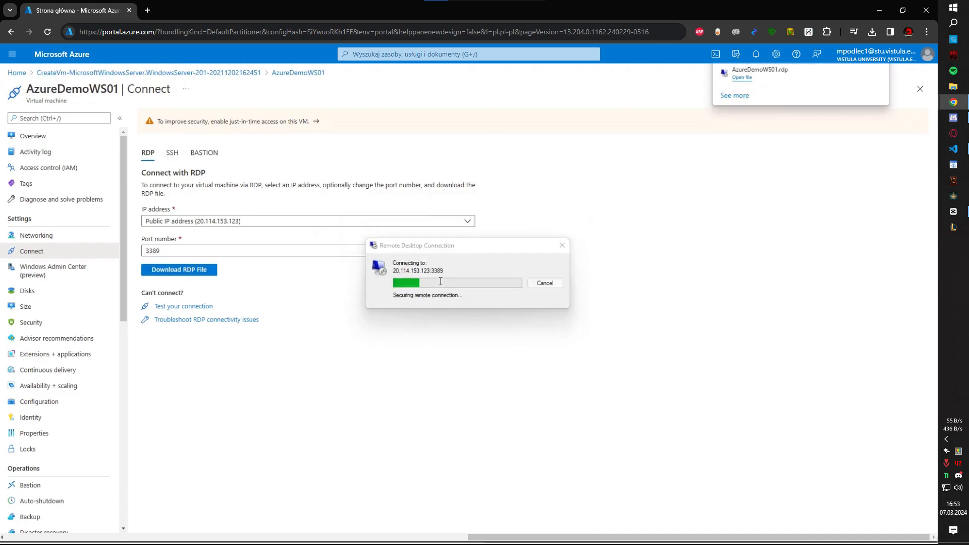
left_click(499, 360)
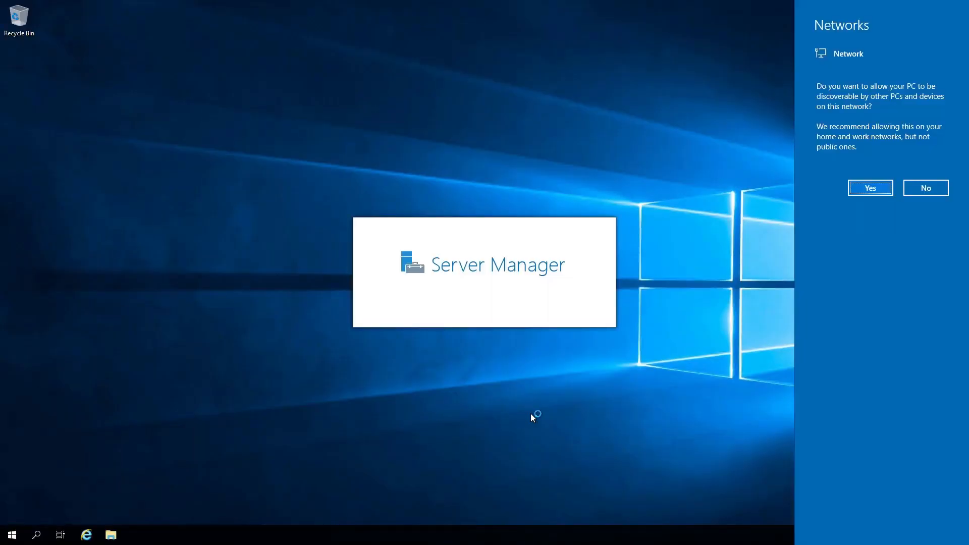
Step: Allow the server to be discoverable on the network and dismiss the Windows Admin Center notice
left_click(860, 194)
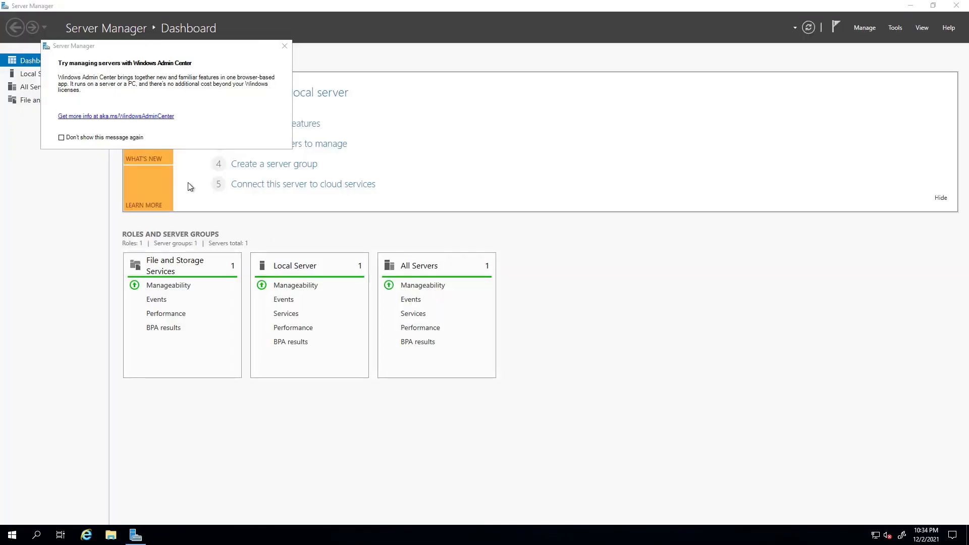
left_click(285, 45)
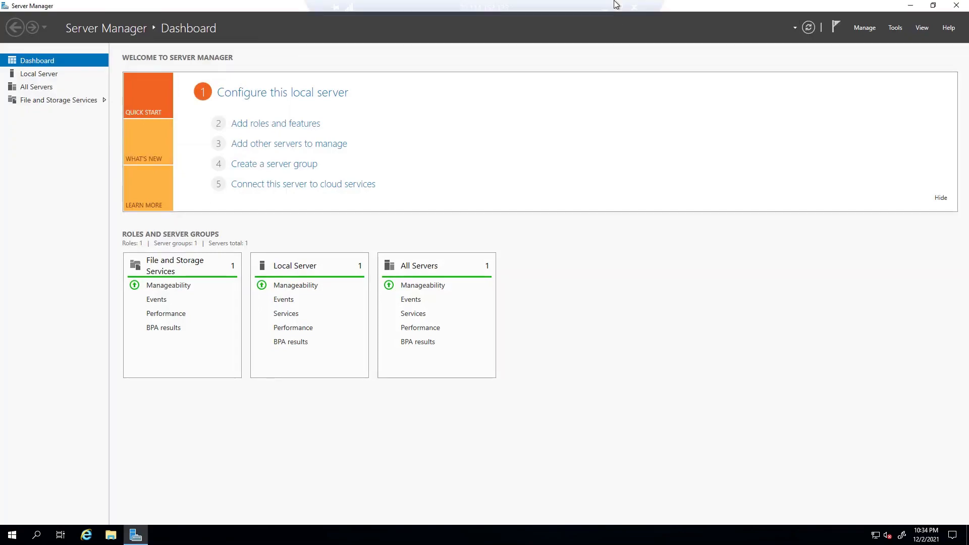
Step: Disconnect the remote desktop session from the Windows server
left_click(632, 7)
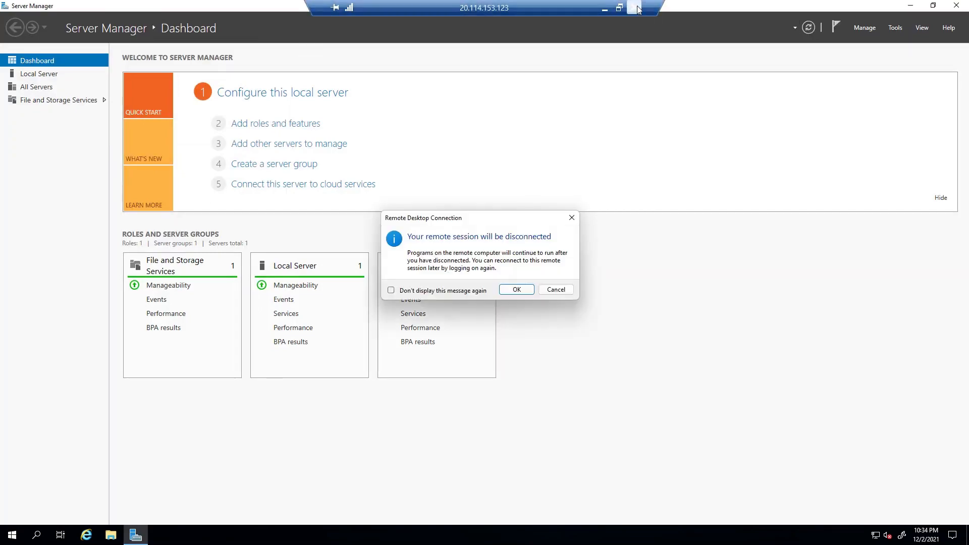
left_click(516, 289)
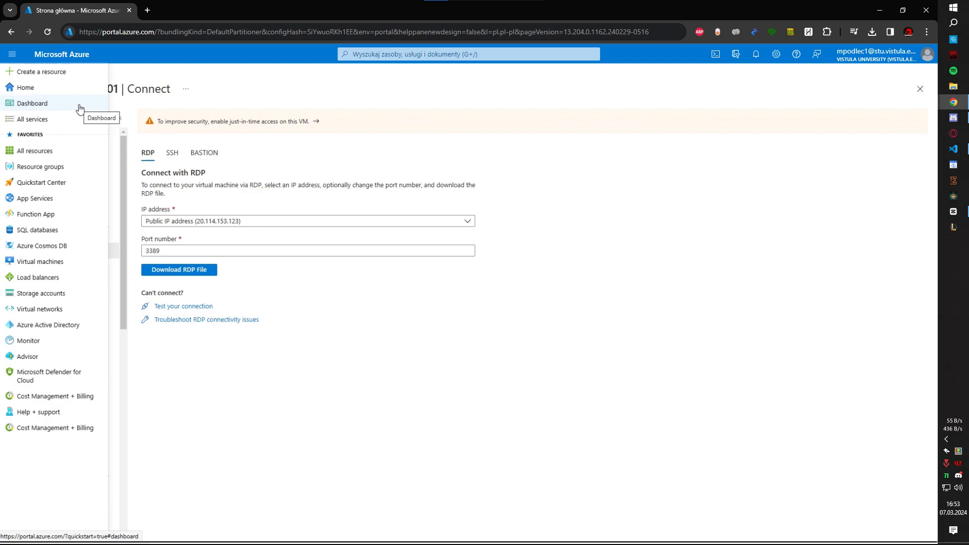
Step: Open the AzureDemoUbuntu01 virtual machine from the portal dashboard and bring up its SSH connection page
left_click(79, 108)
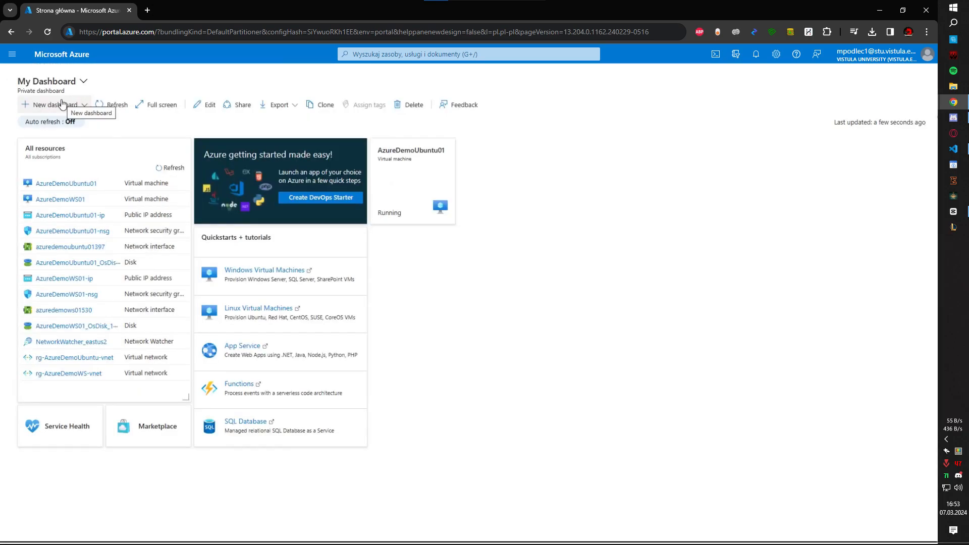
left_click(400, 188)
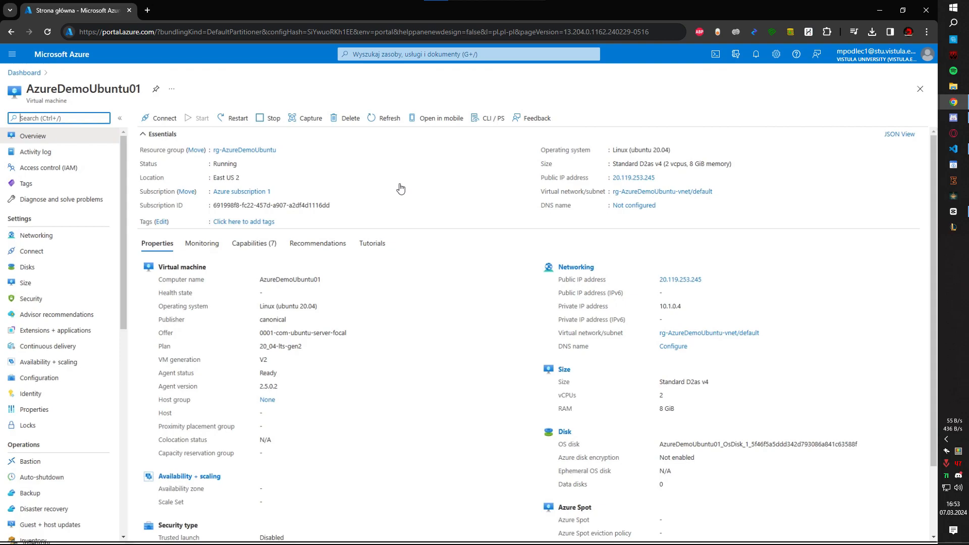
left_click(165, 119)
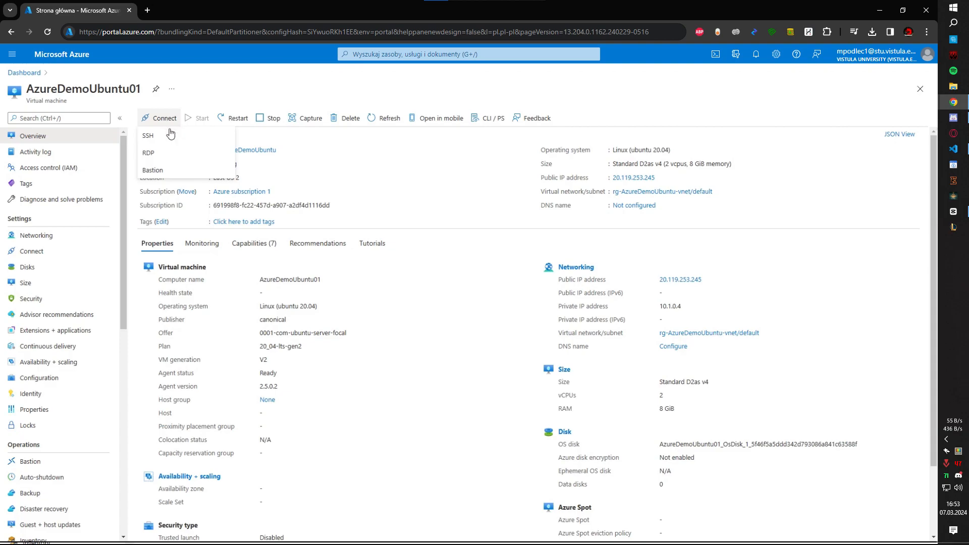
left_click(173, 136)
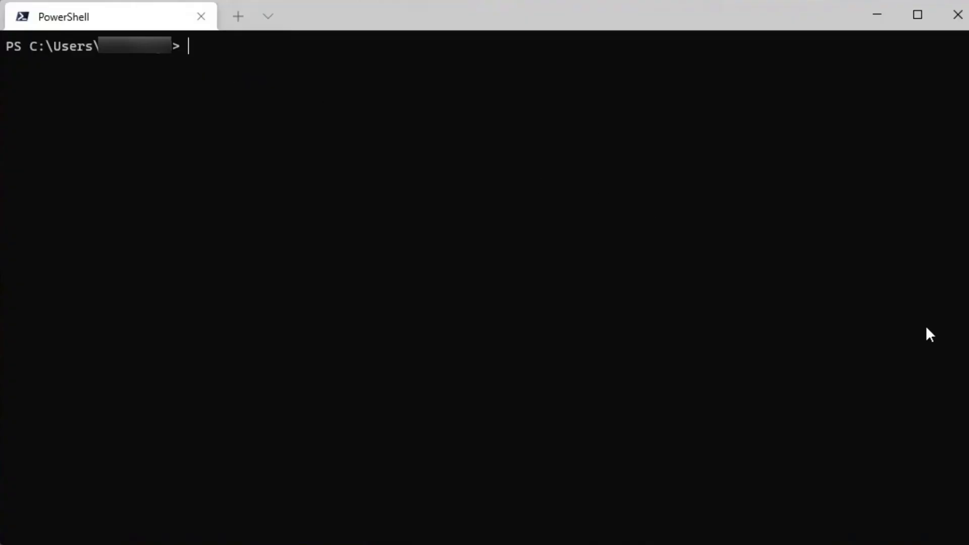
key("ctrl+v")
key("Return")
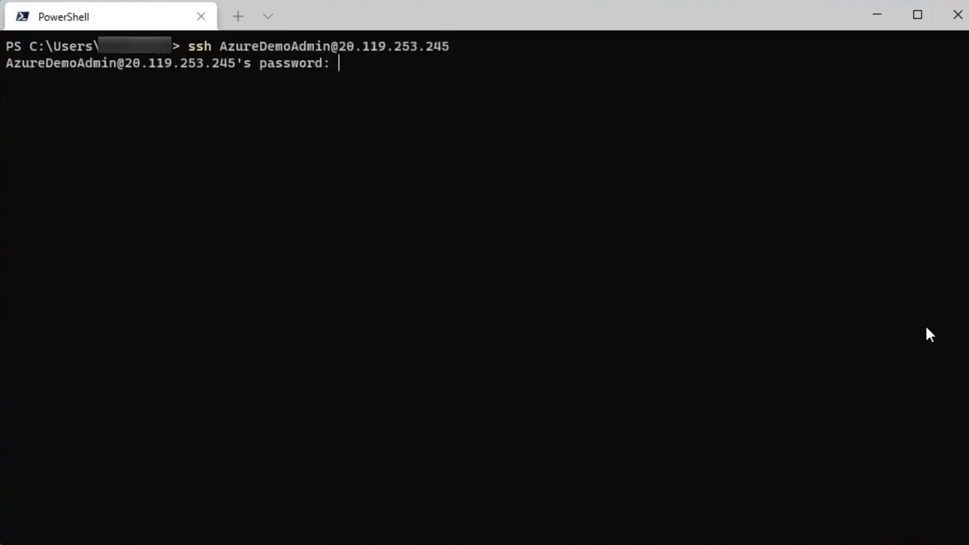
key("Return")
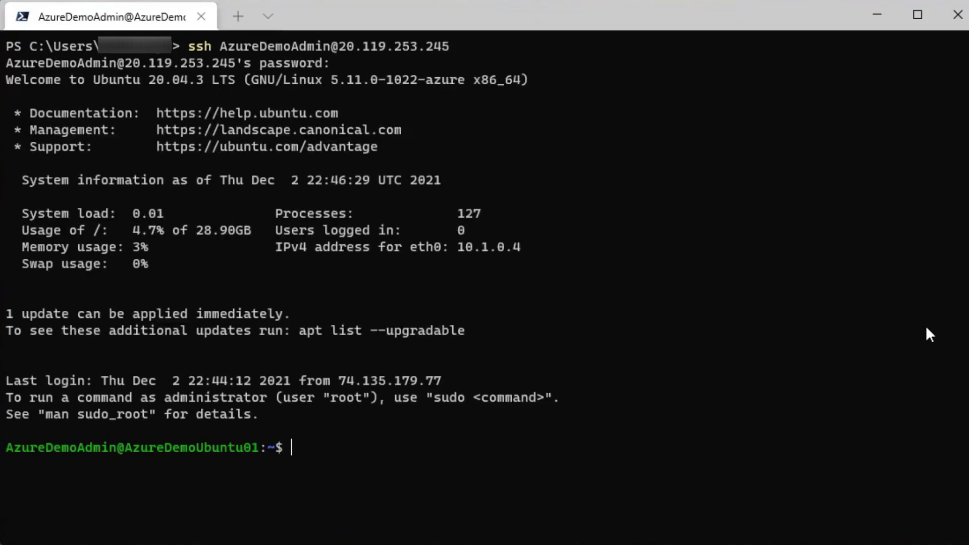
Step: Run top on the Ubuntu server to examine its running processes, and quit it
type("top")
key("Return")
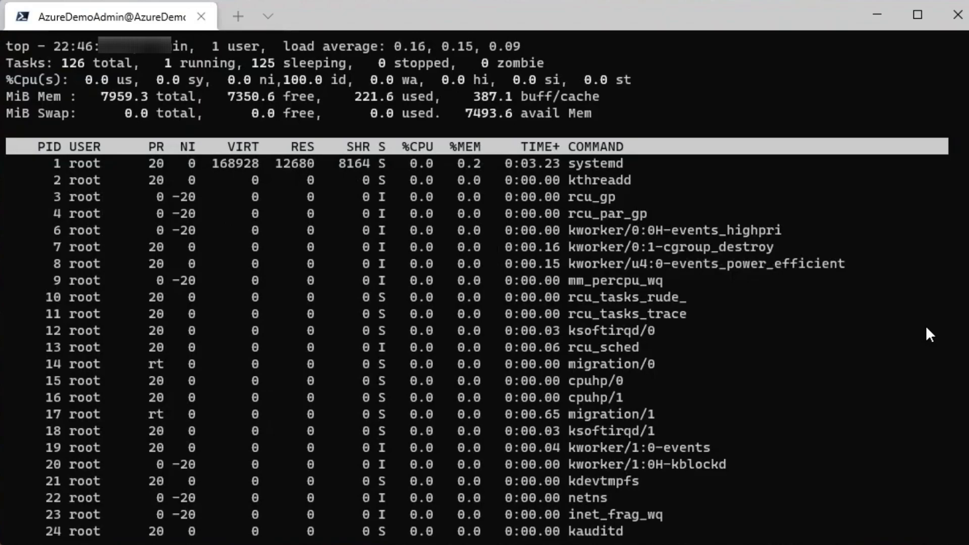
key("q")
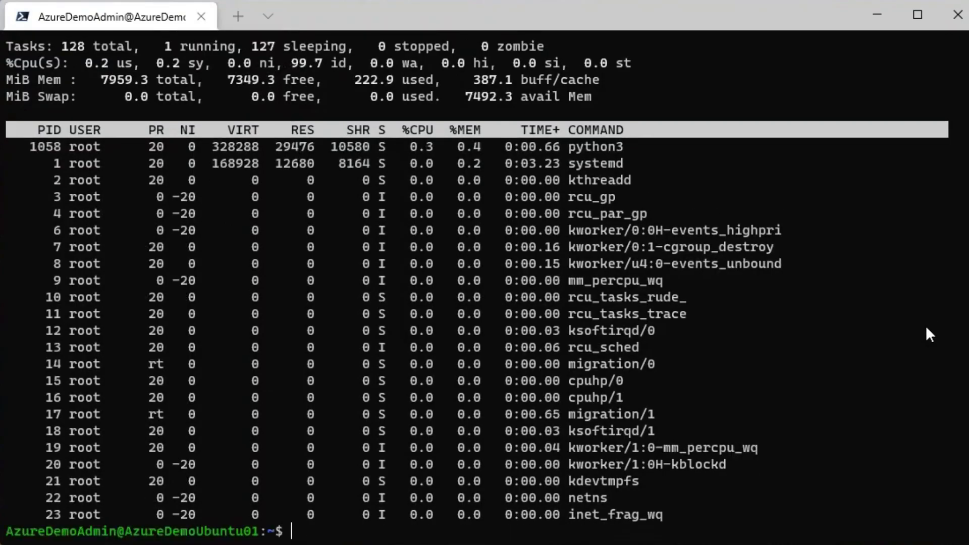